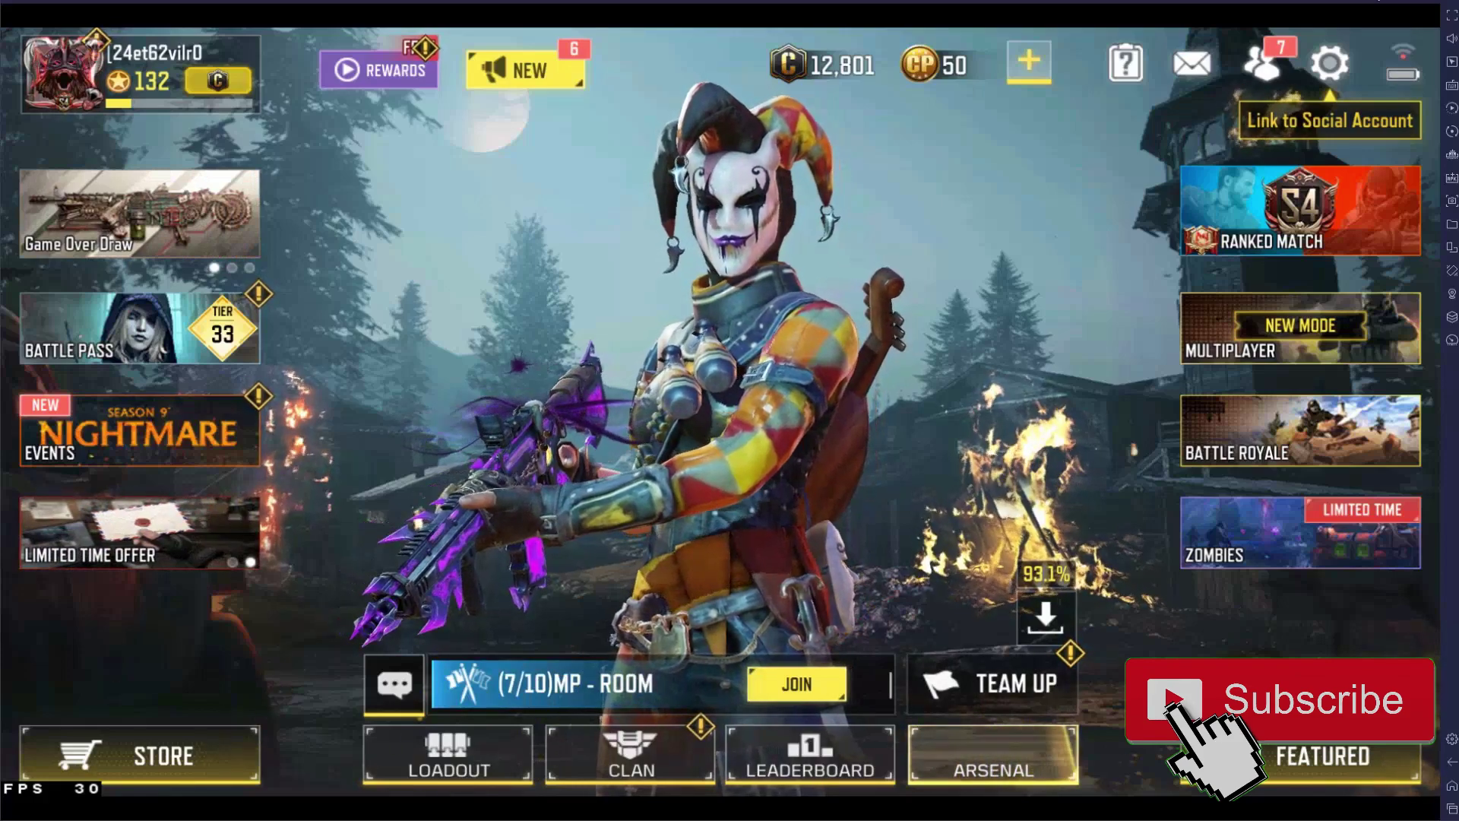
Start a Battle Royale match and run the character around Launch Base, turning the view right.
click(1301, 441)
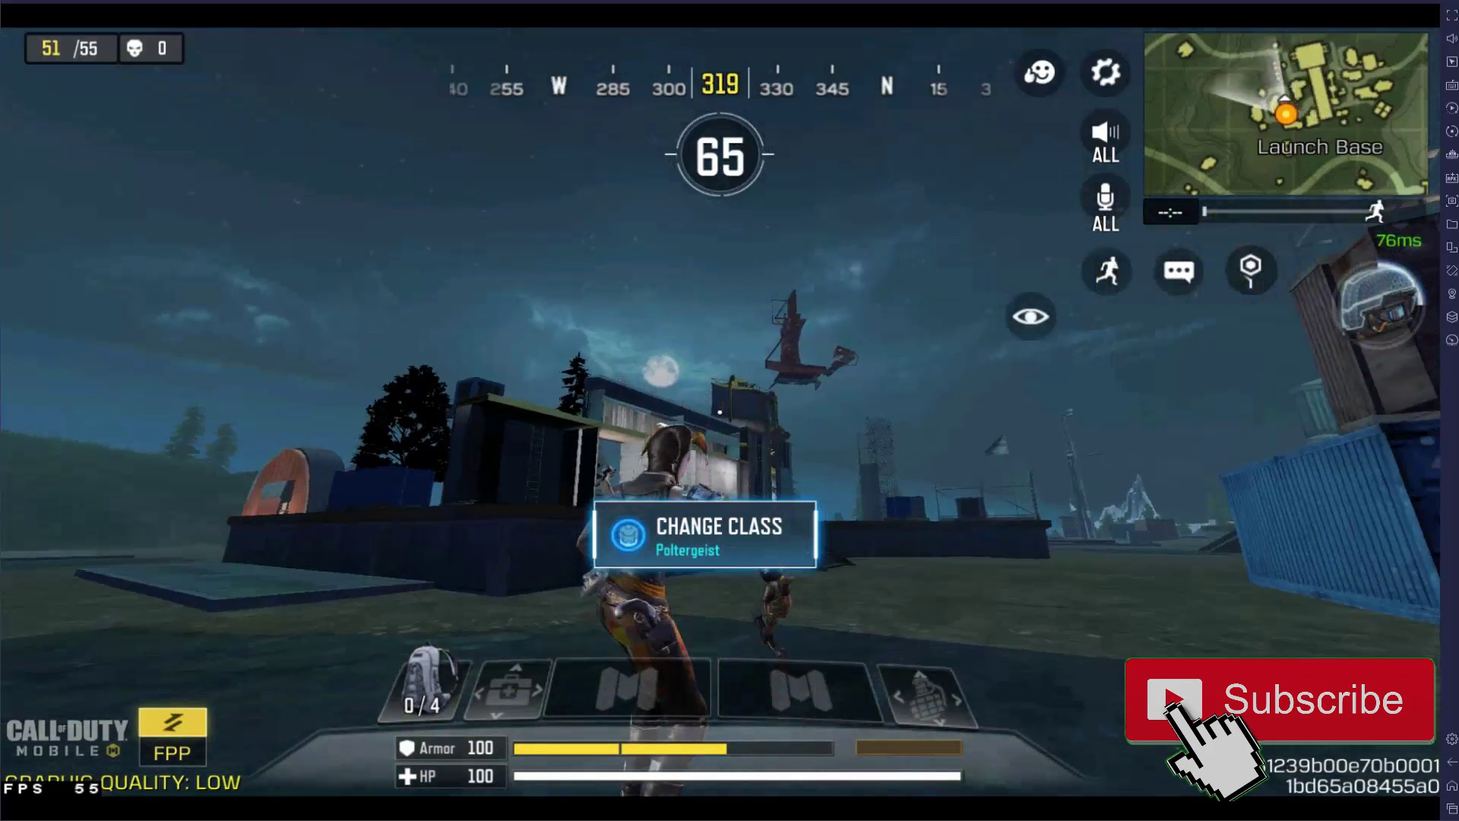
key(w)
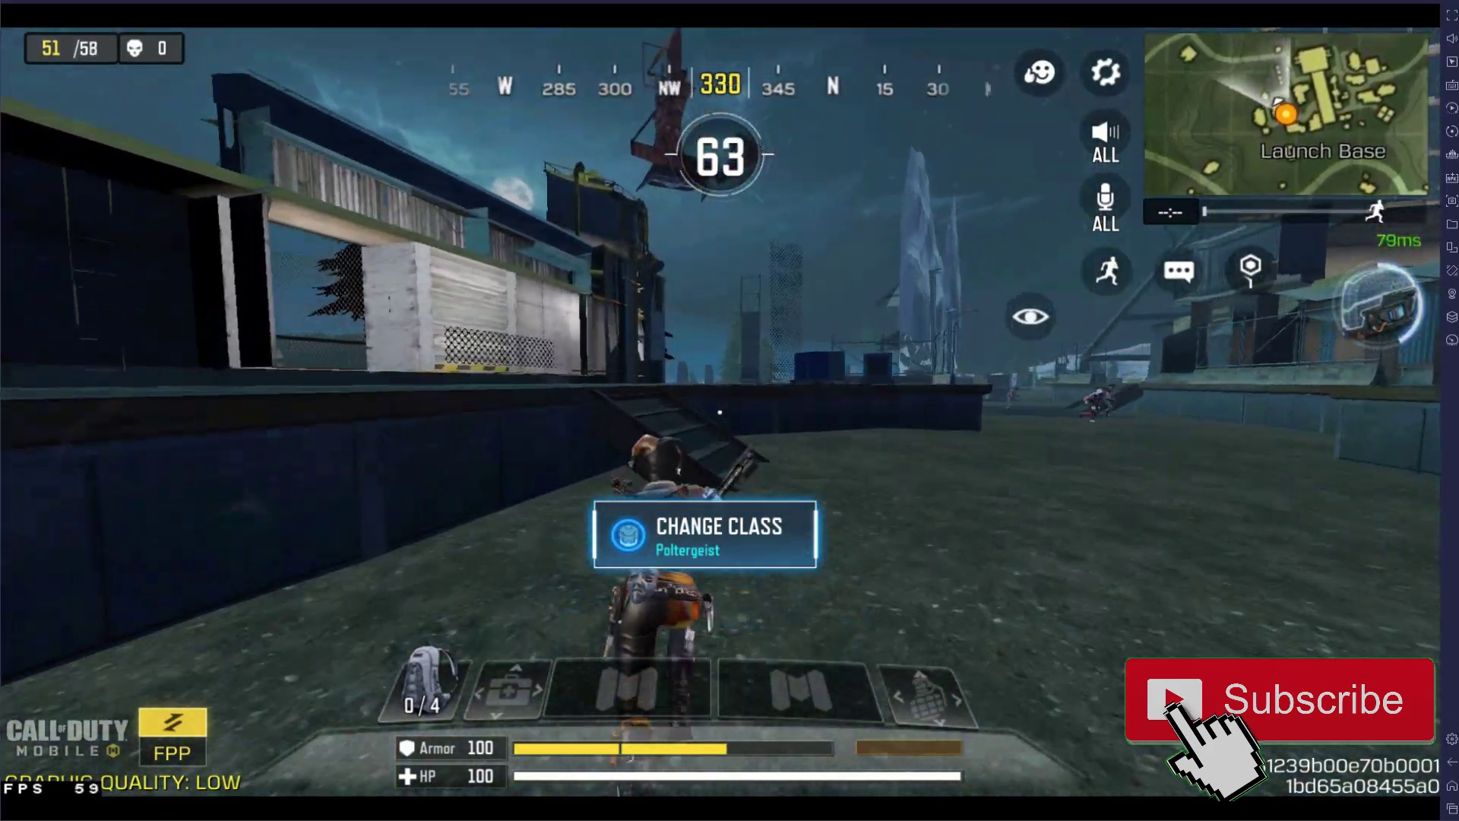
key(w)
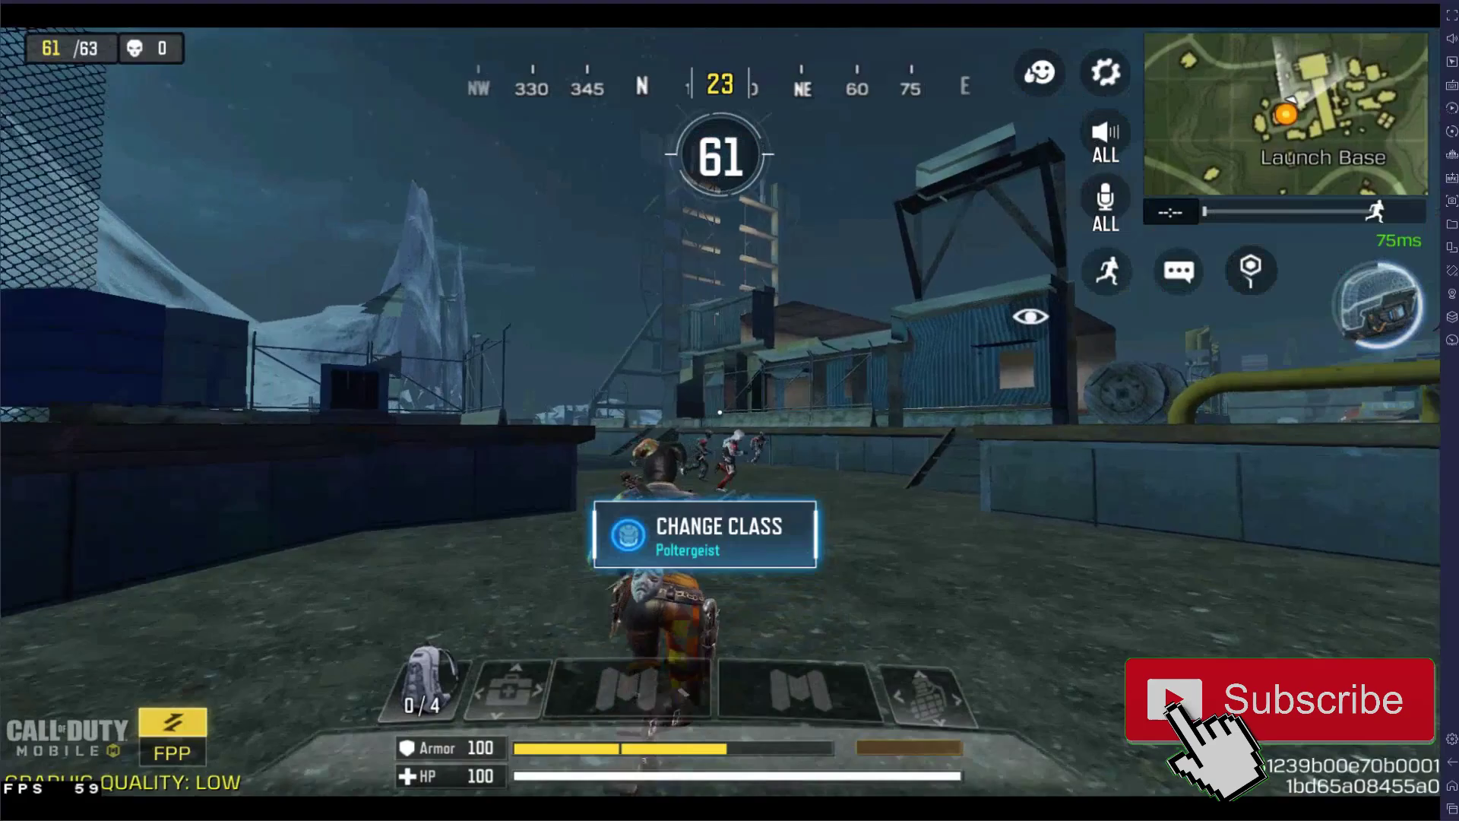
key(w)
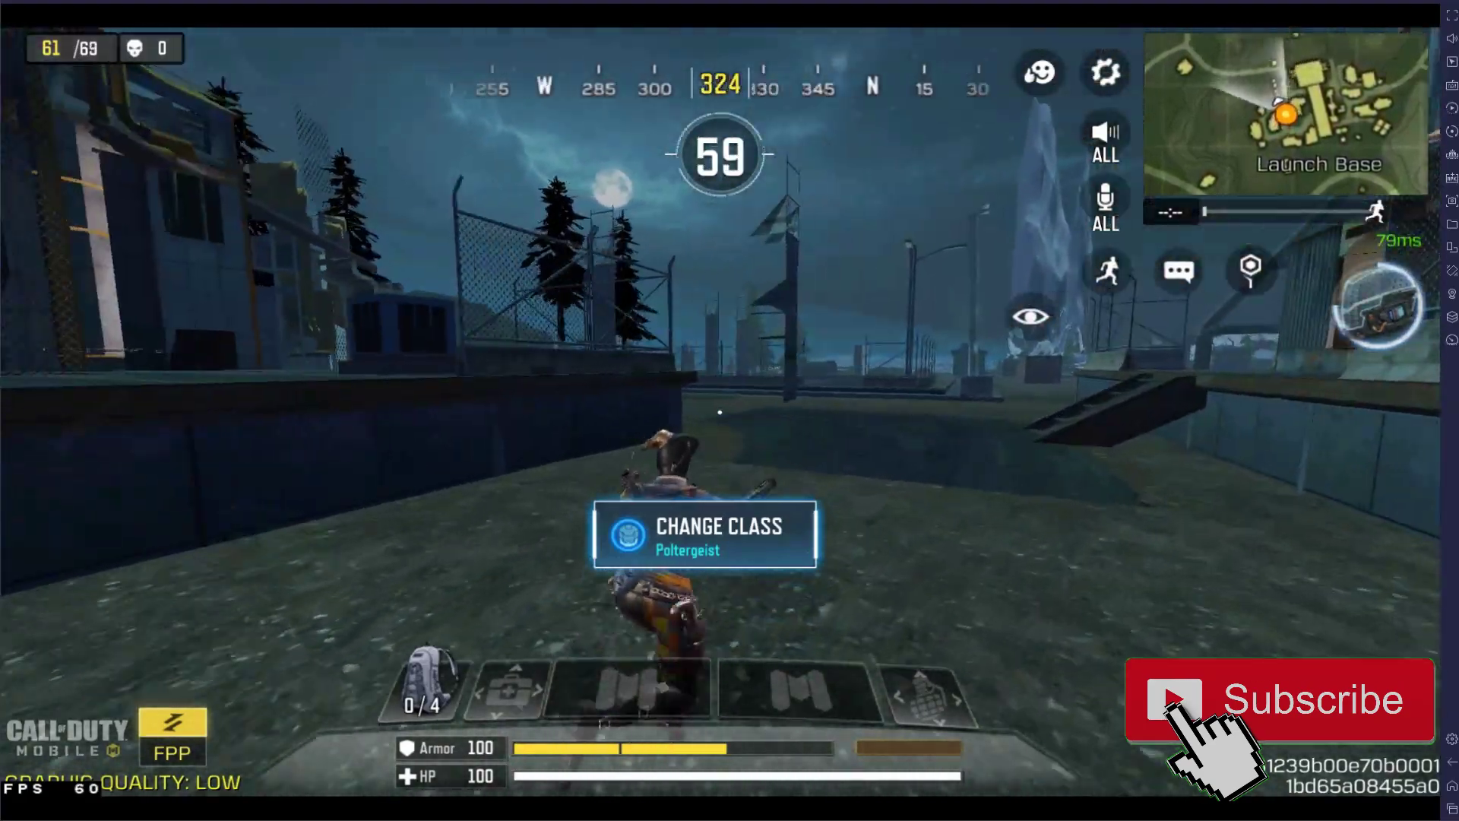
key(w)
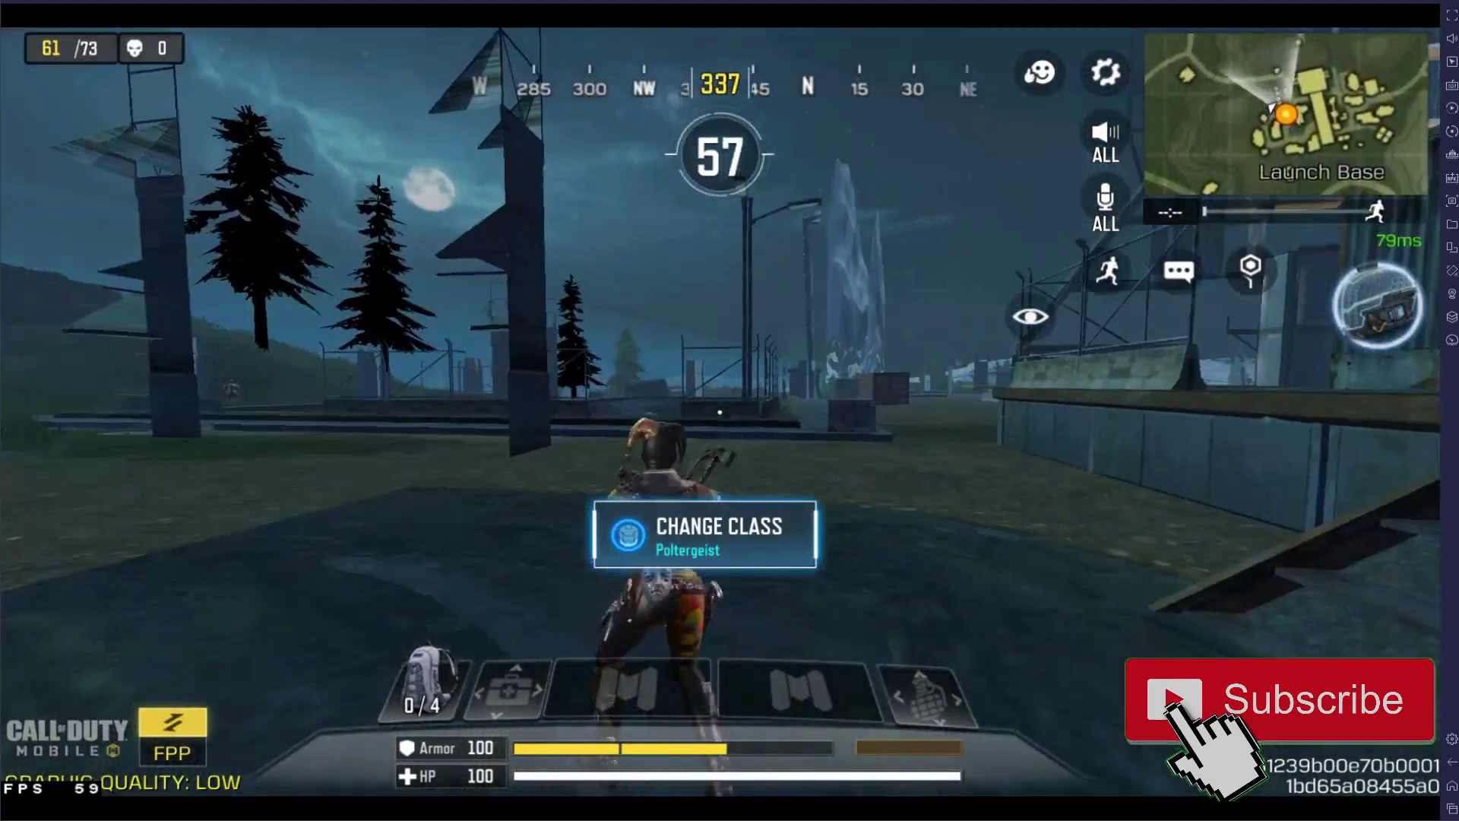
key(w)
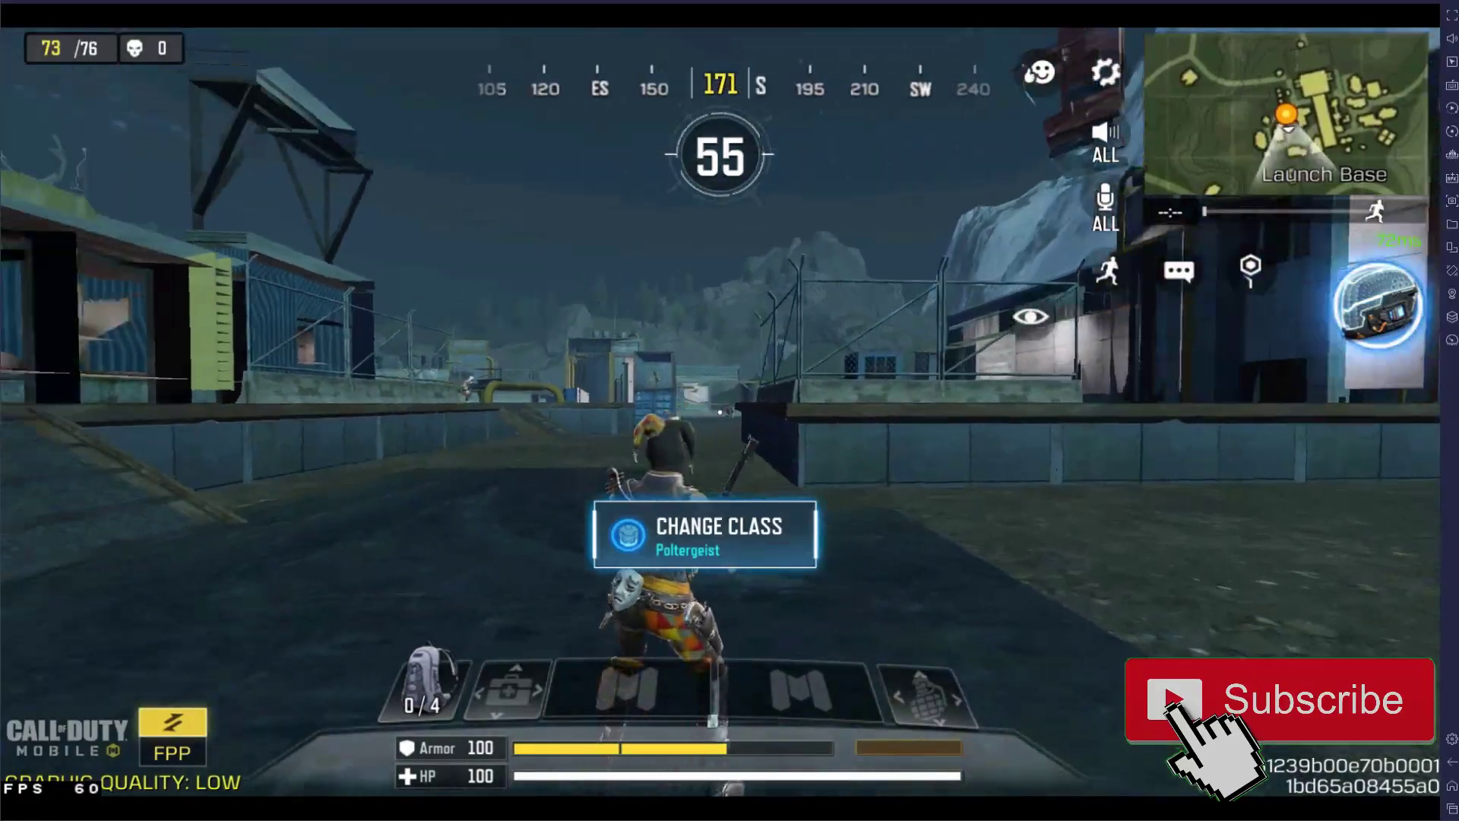
key(w)
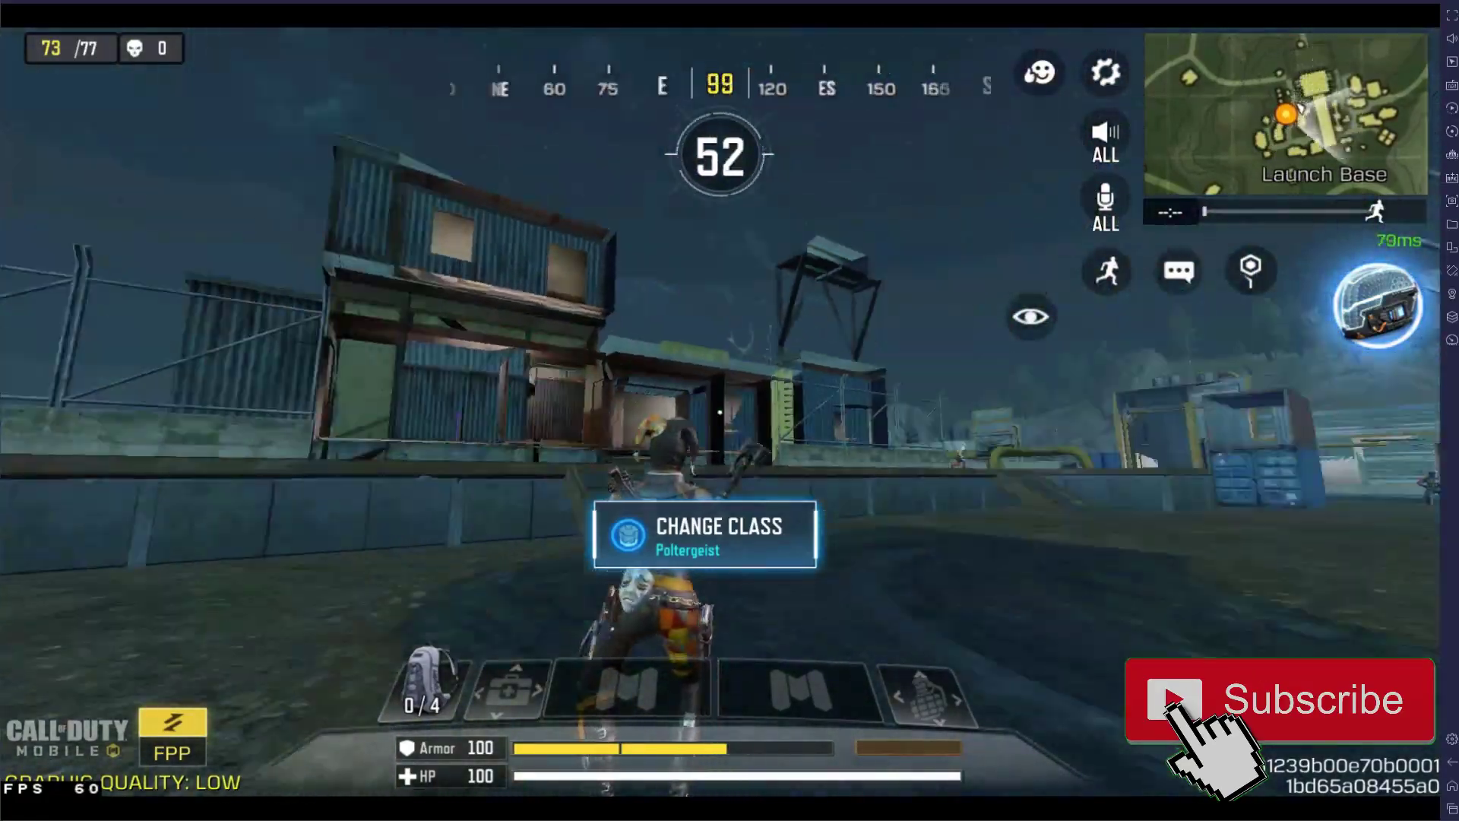
key(w)
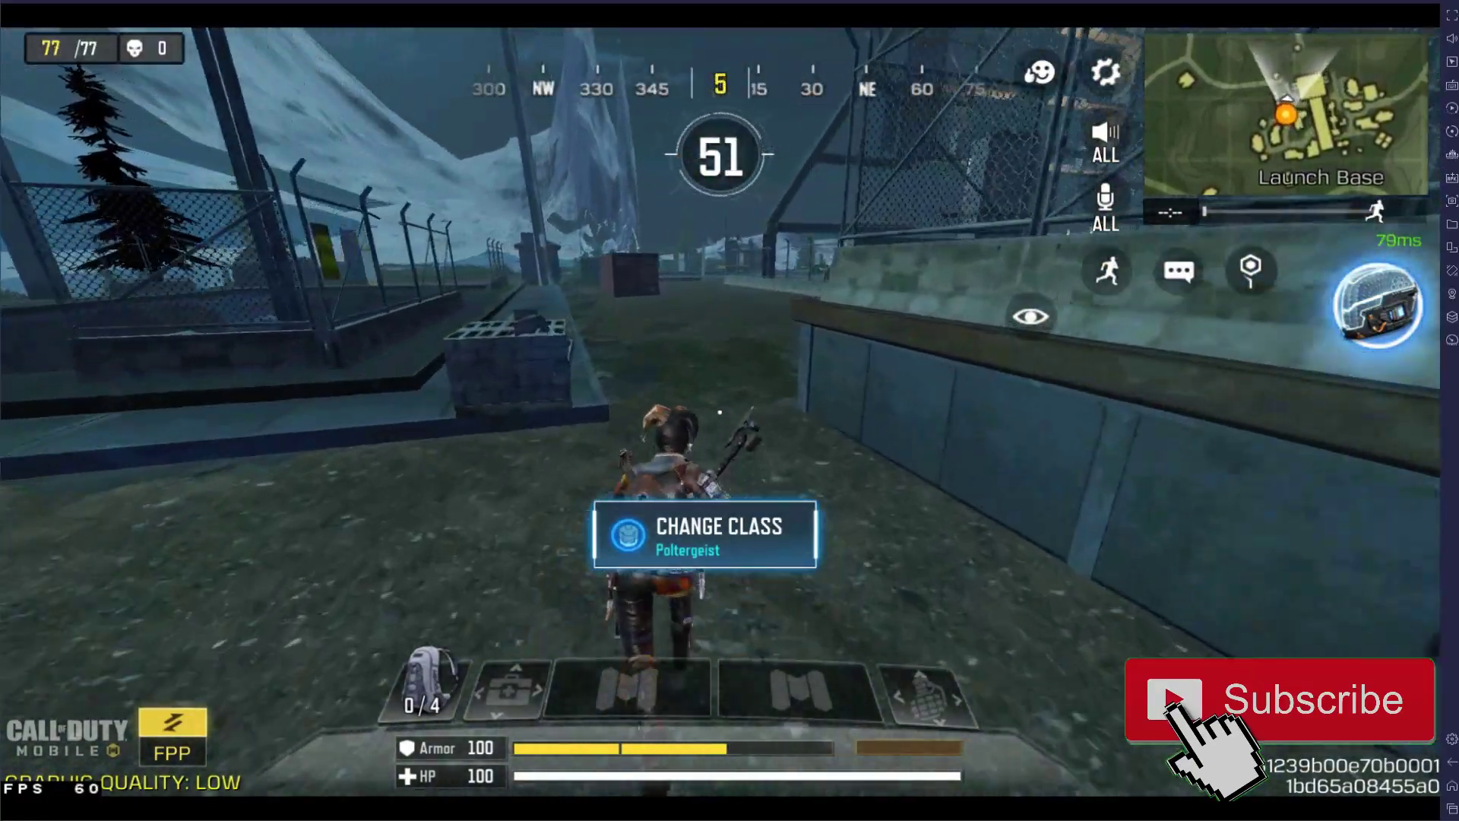
key(w)
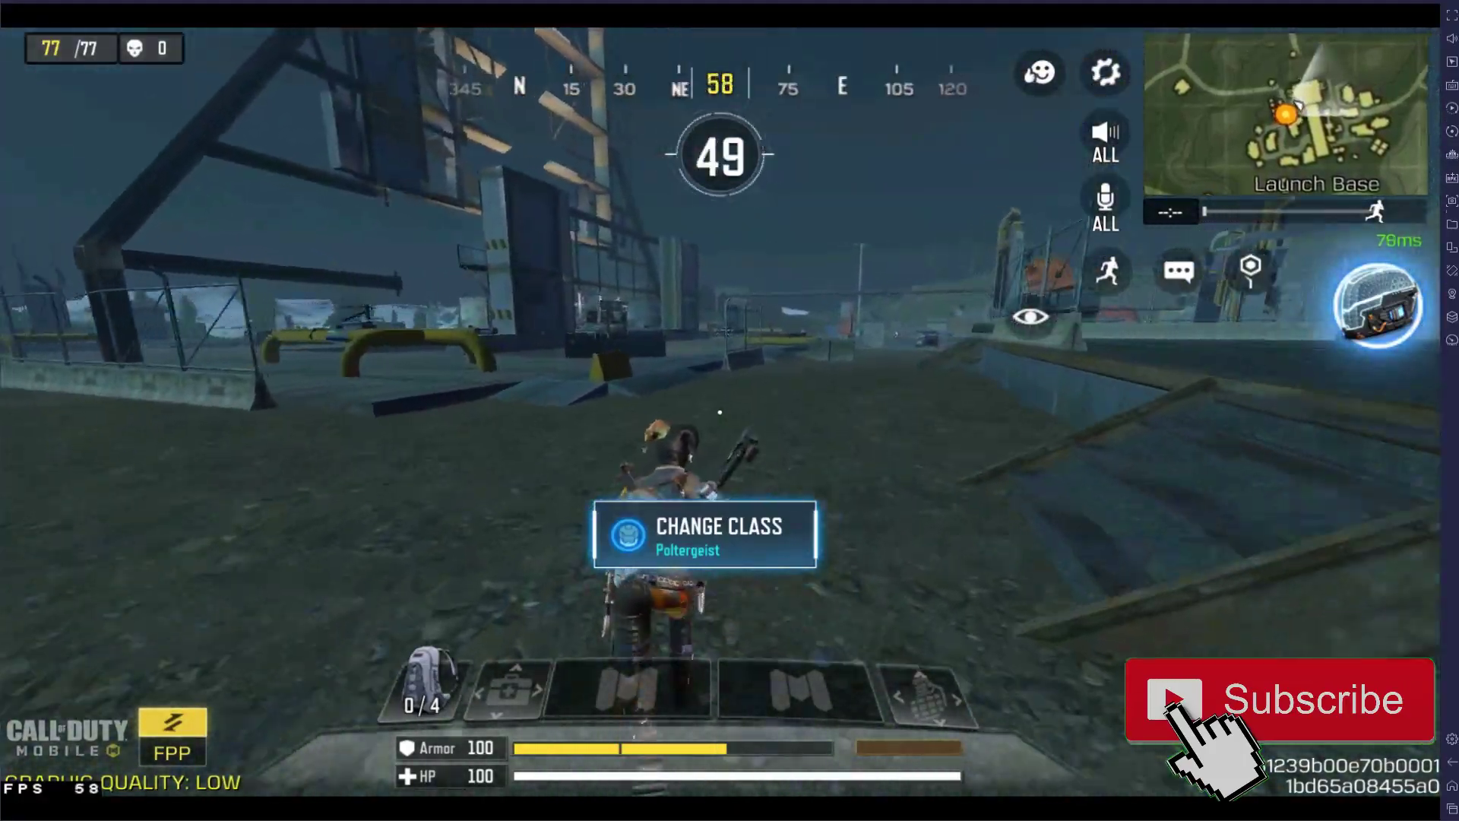
key(w)
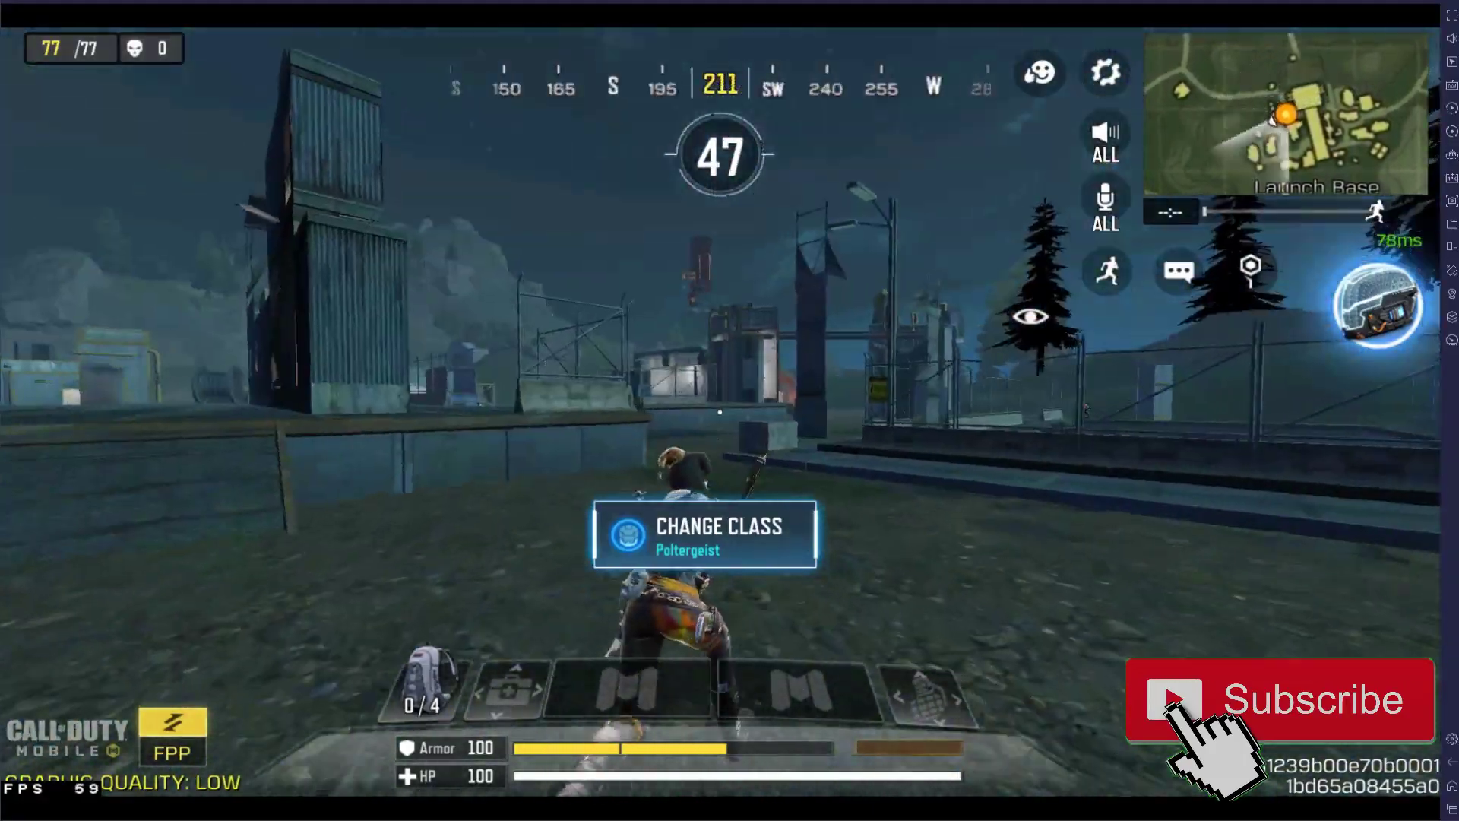
key(w)
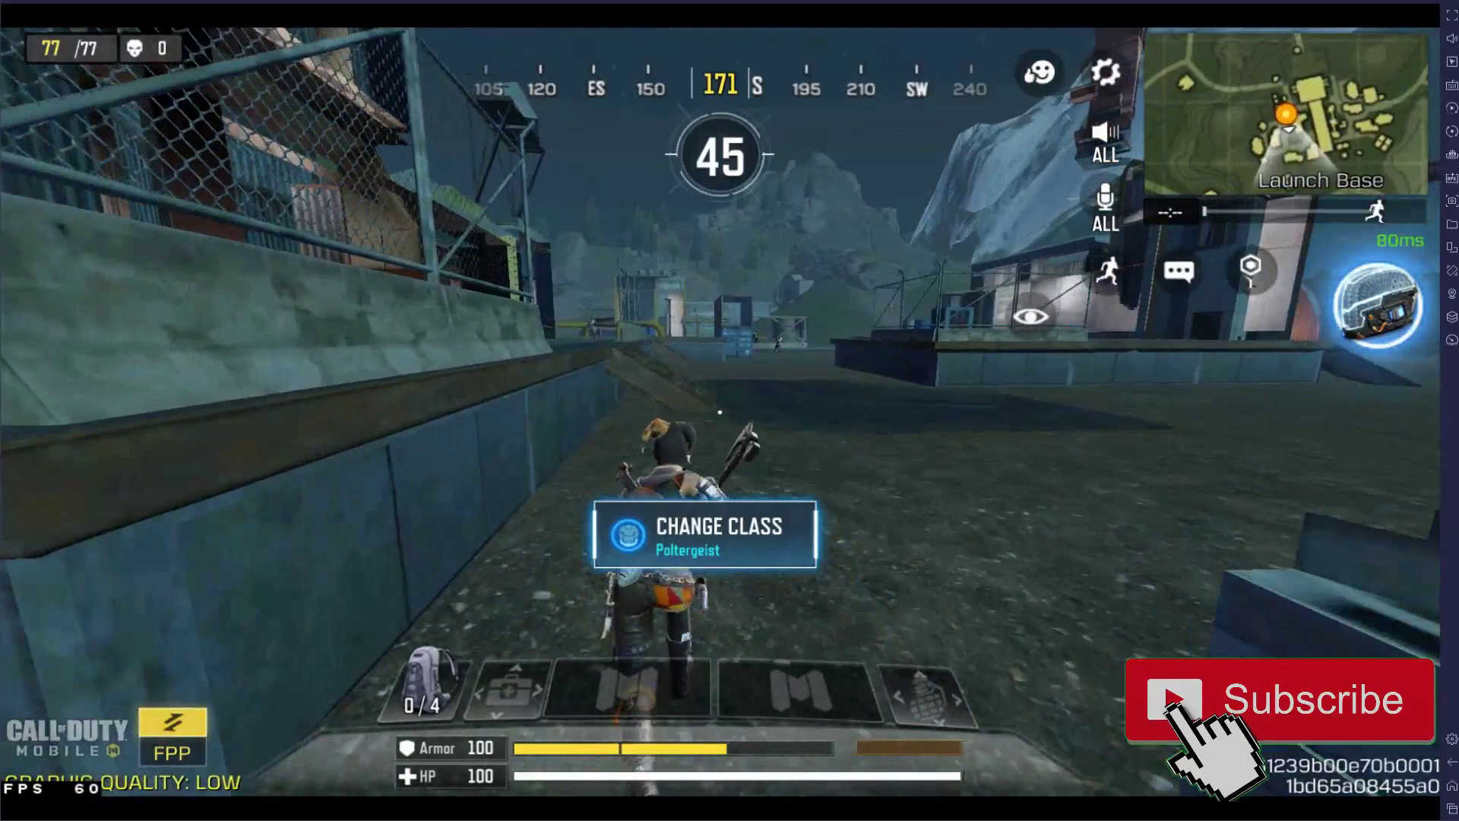
key(w)
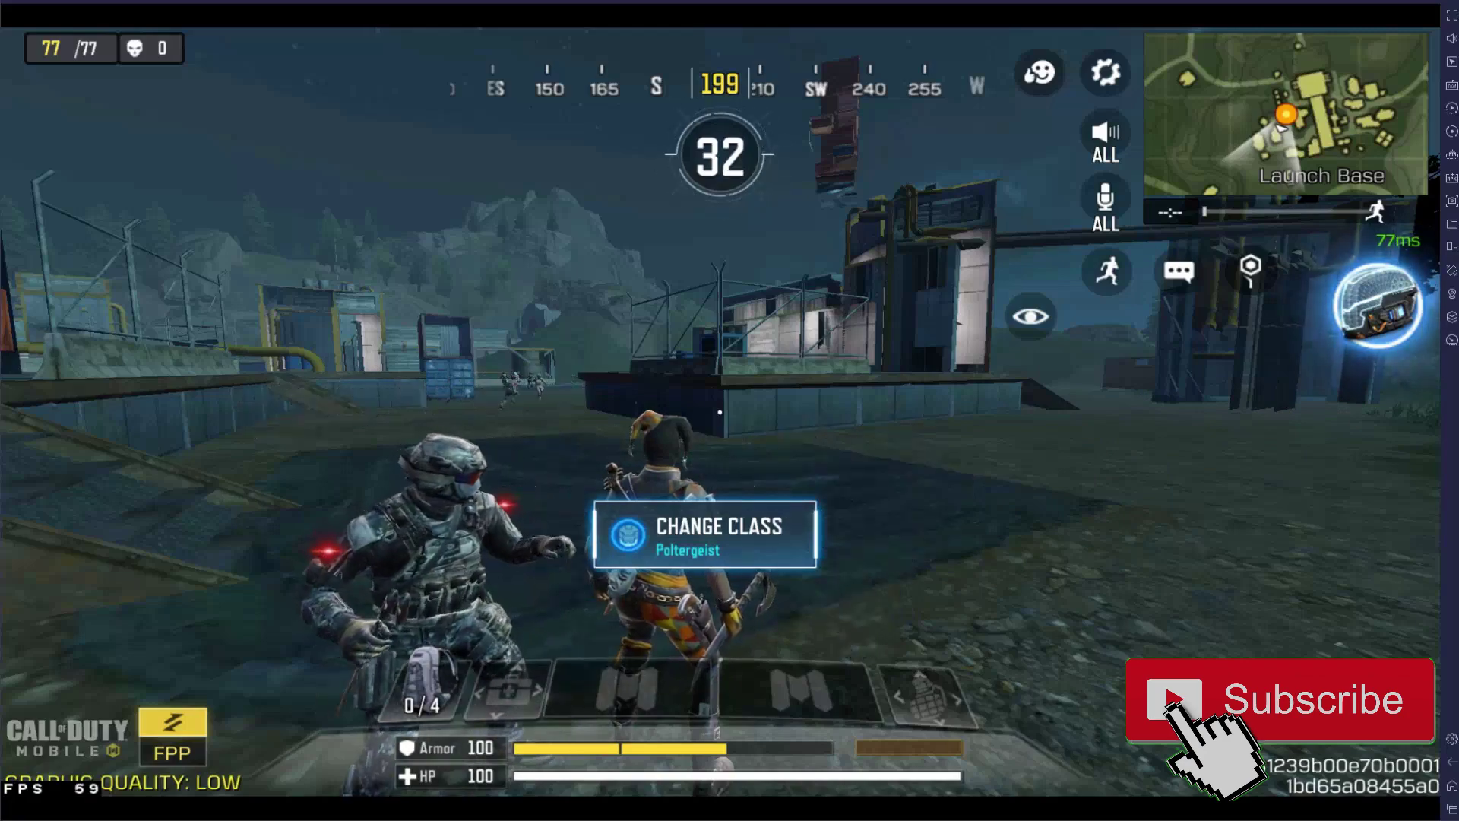
drag(912, 410, 1064, 411)
Leave the Launch Base match through the Esc menu and confirm quitting.
key(w)
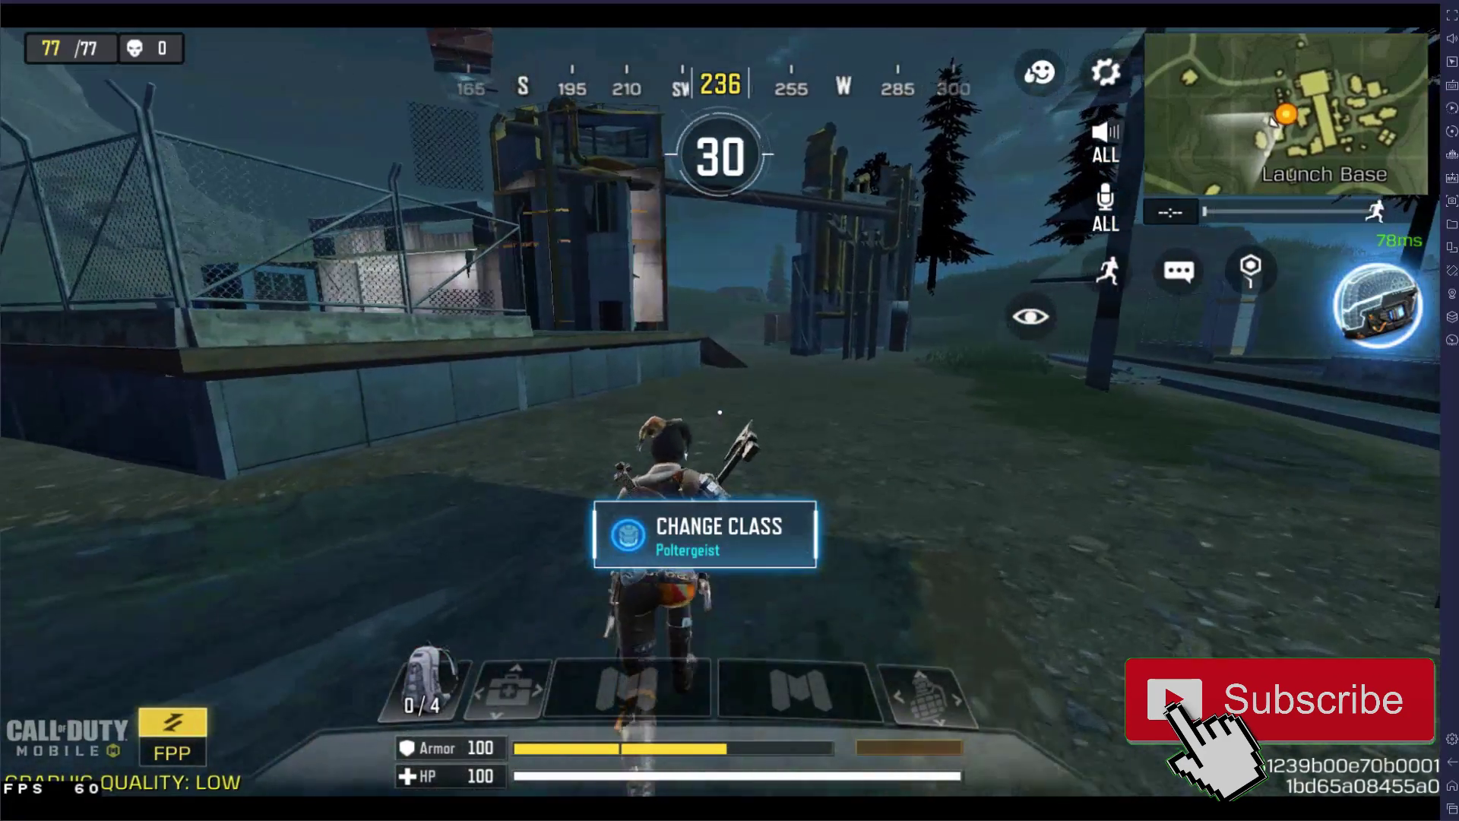
key(Escape)
click(709, 410)
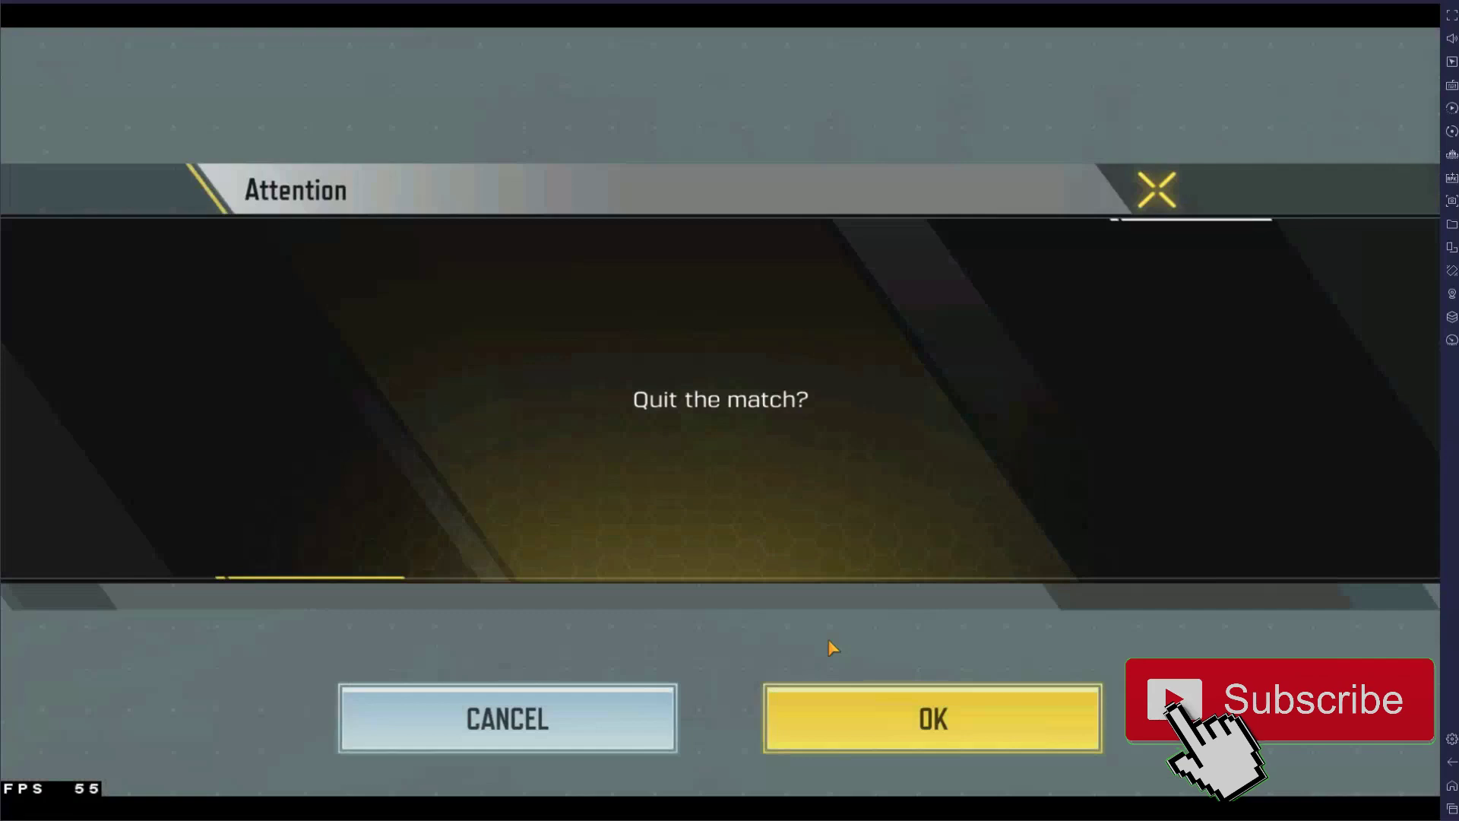
click(881, 733)
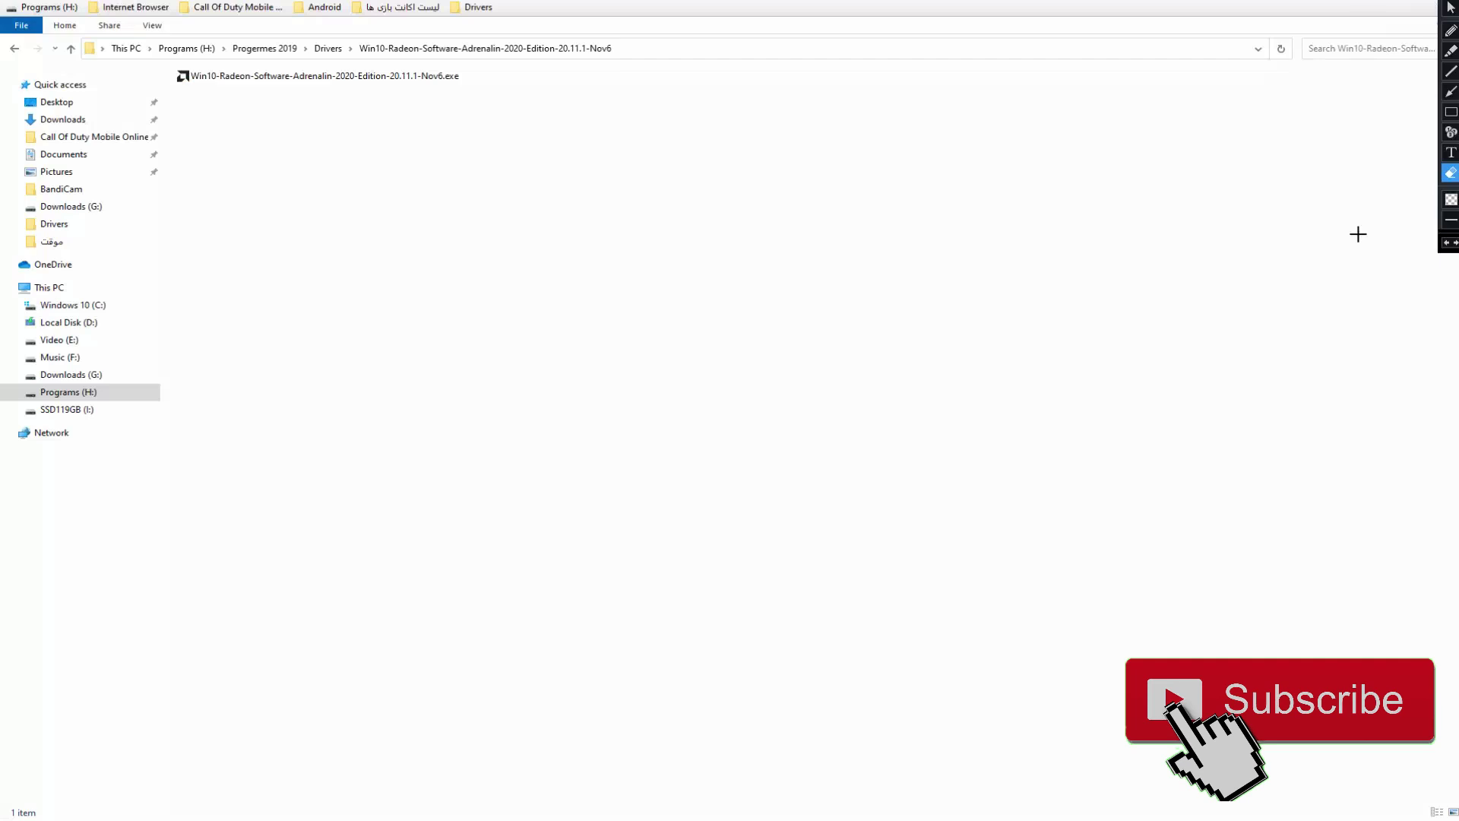
Outline the installer name's 20.11.1 version in red, erase the outline, then select the installer exe.
click(1451, 113)
drag(480, 67, 386, 89)
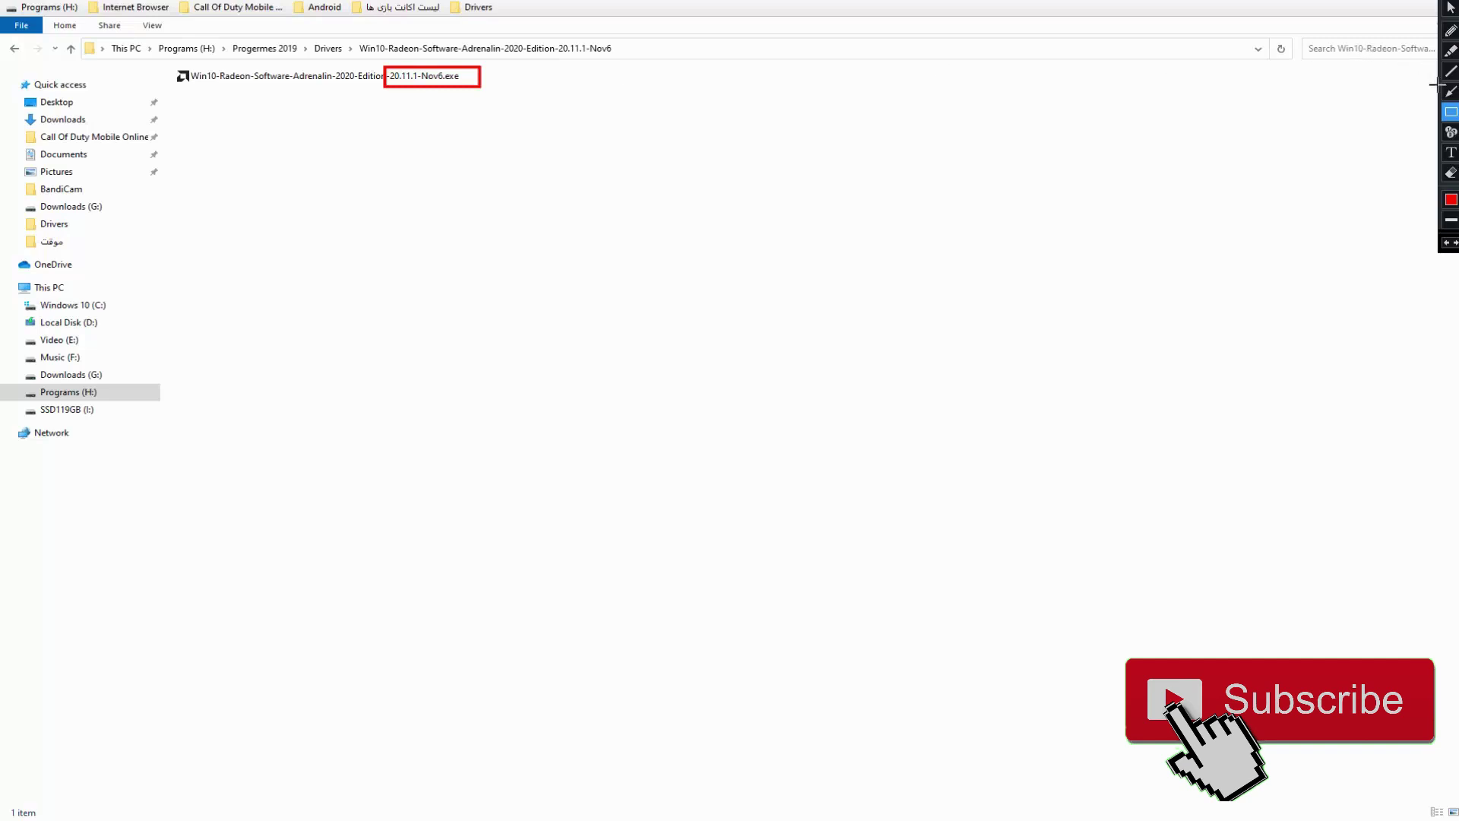
click(1450, 172)
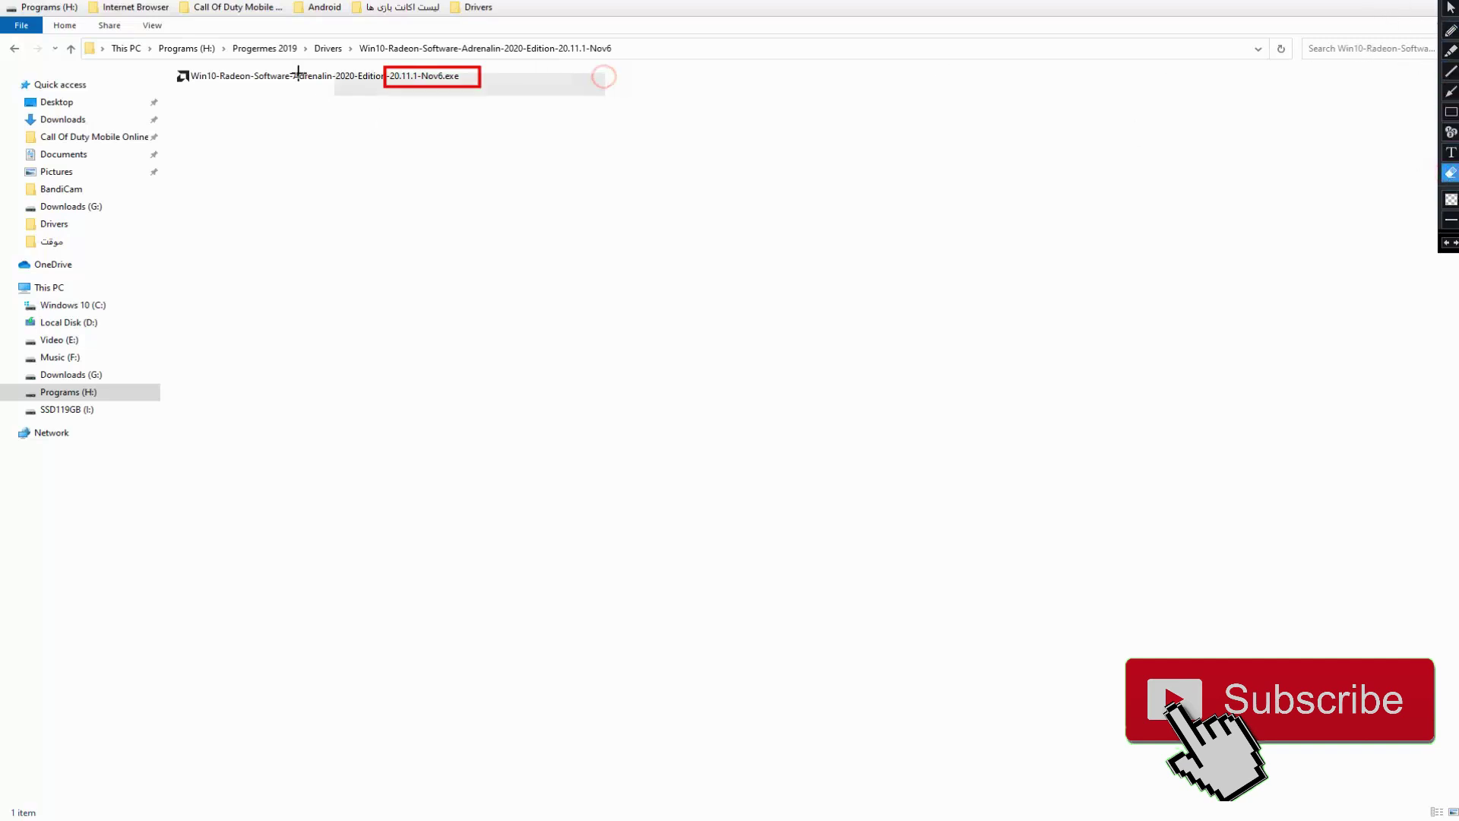
click(384, 76)
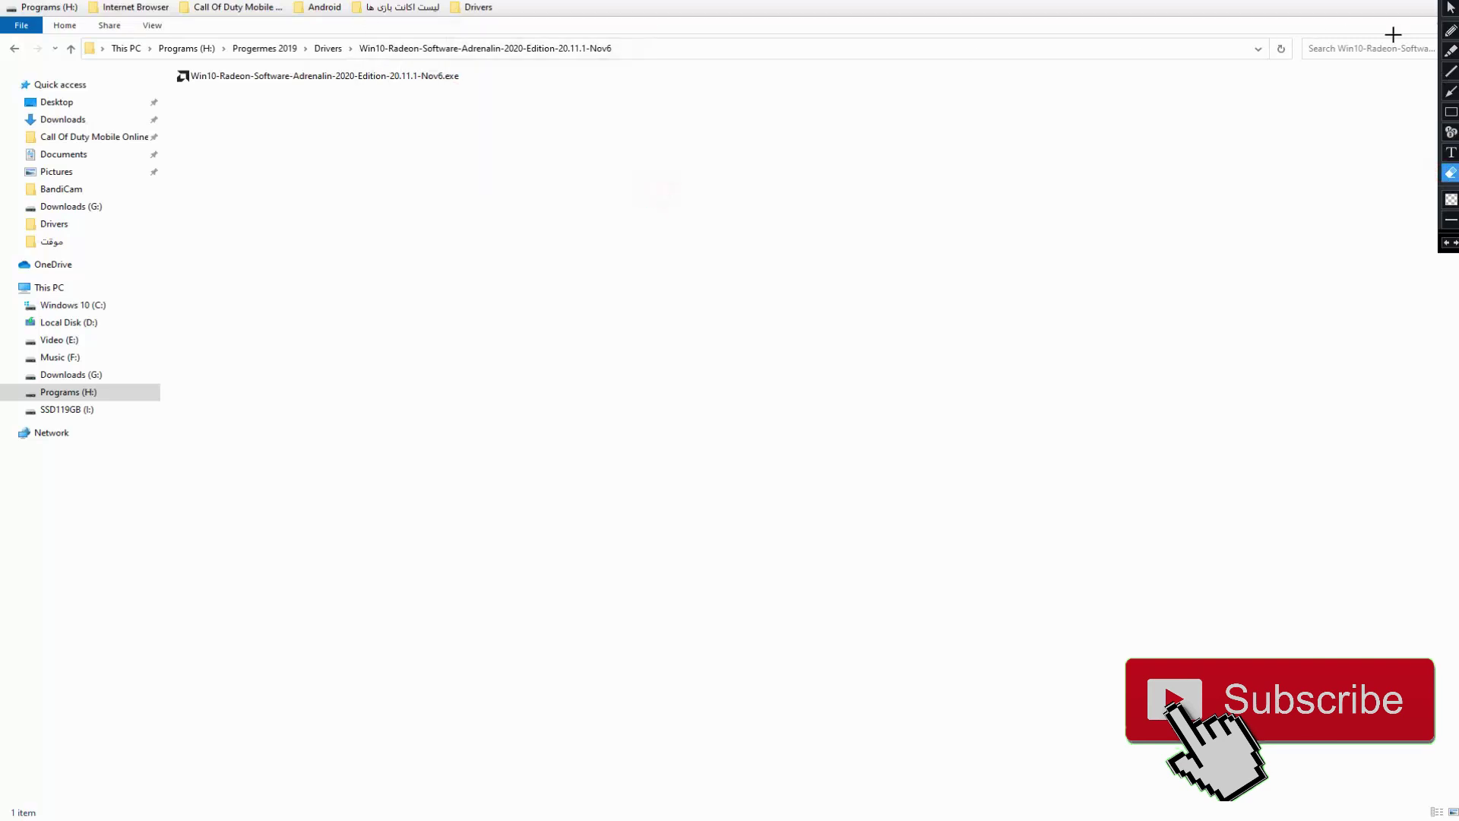
click(1450, 7)
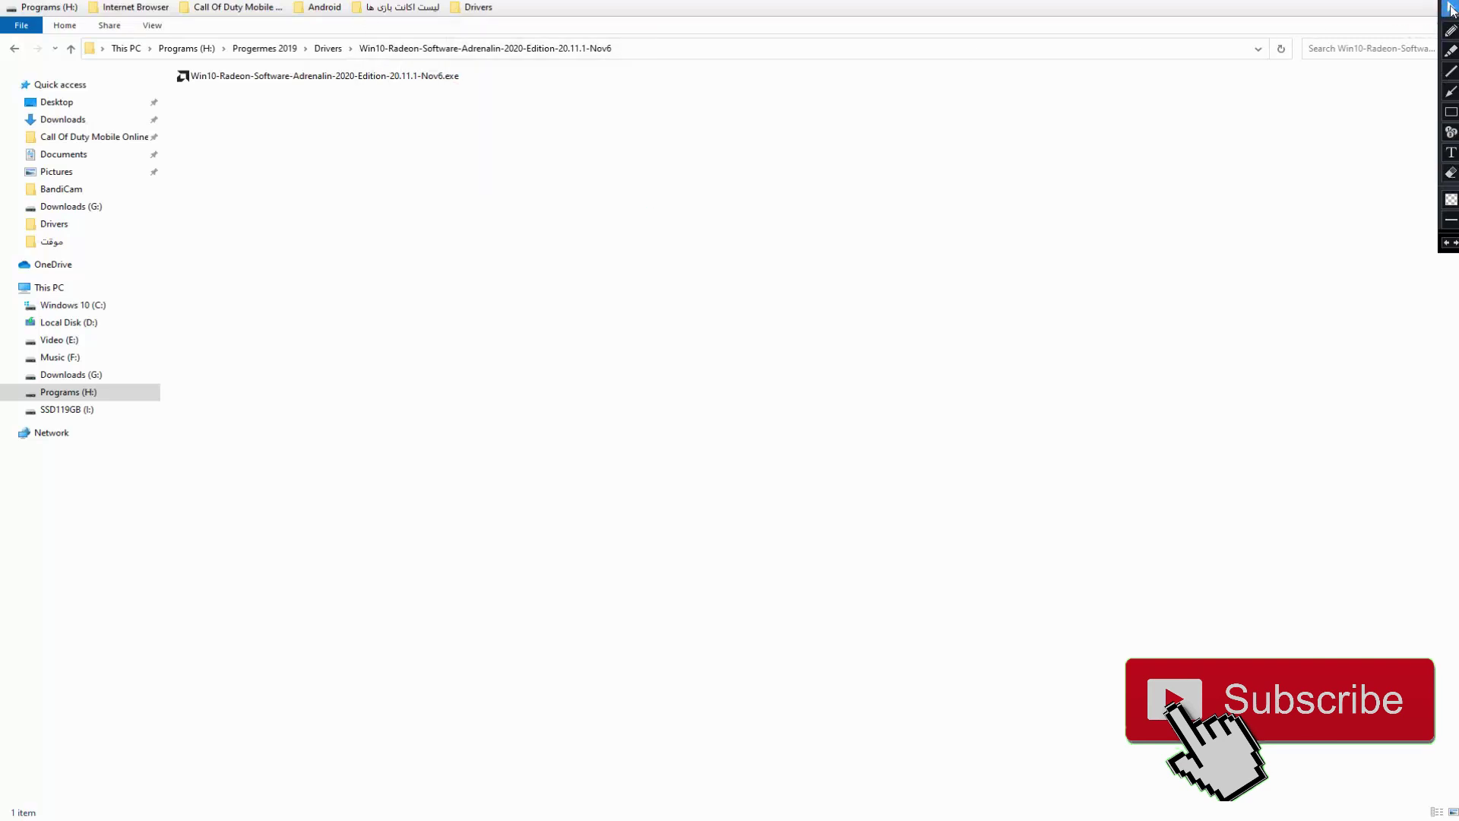
click(246, 79)
Run the Adrenalin 20.11.1 installer as administrator and start extraction with the detailed log shown.
right_click(248, 80)
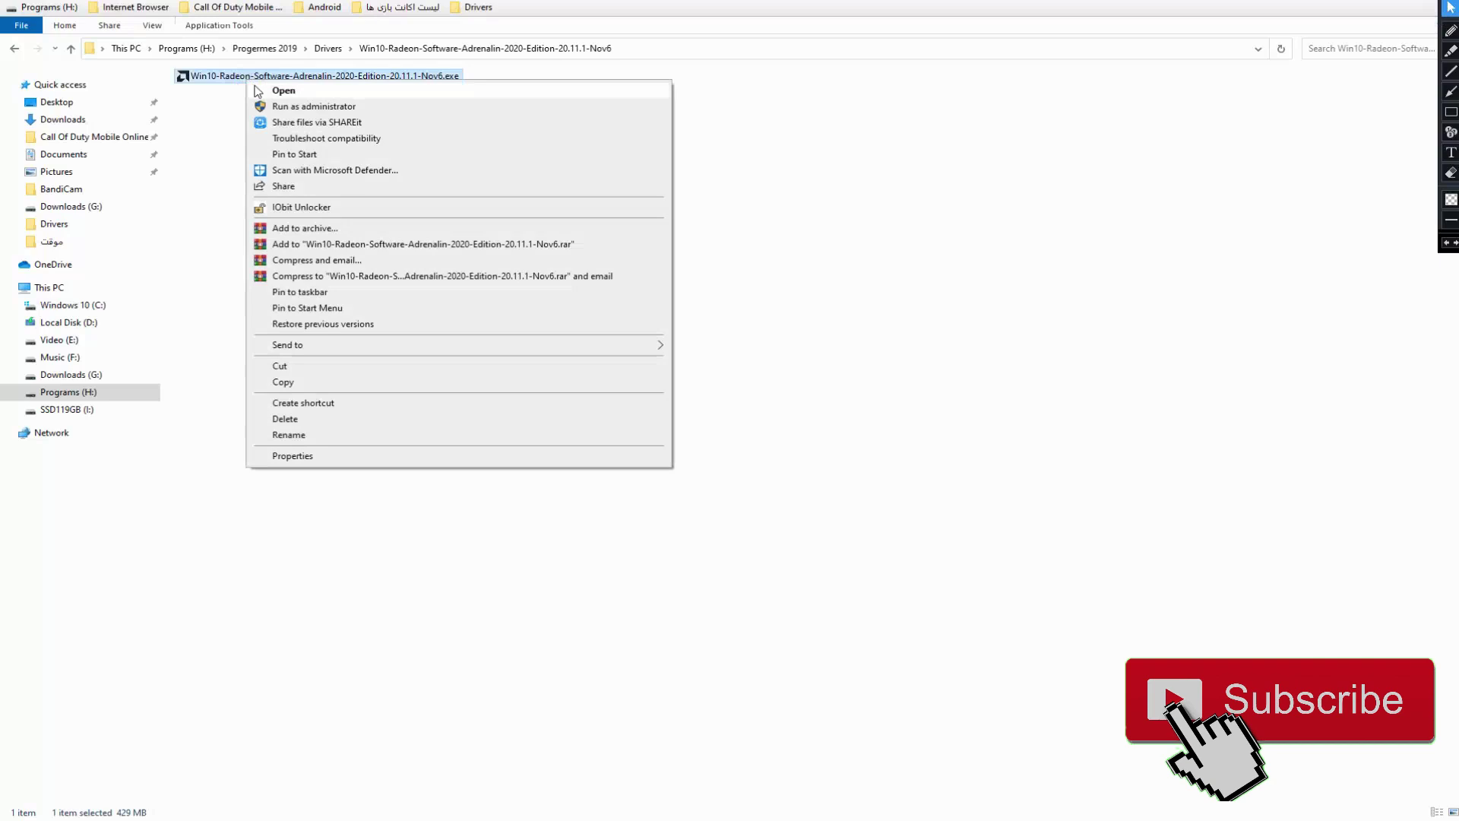
click(299, 110)
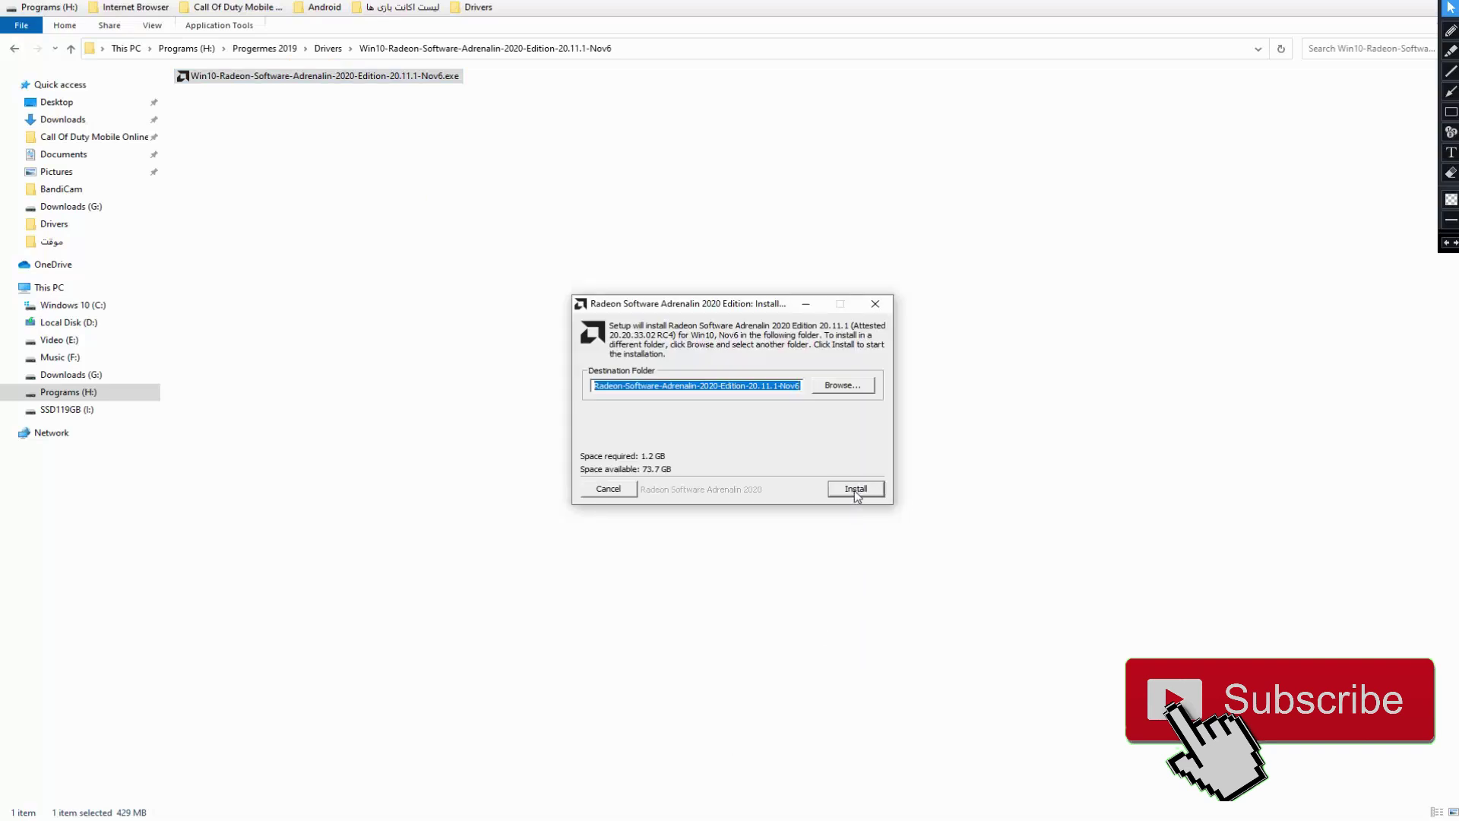
click(854, 490)
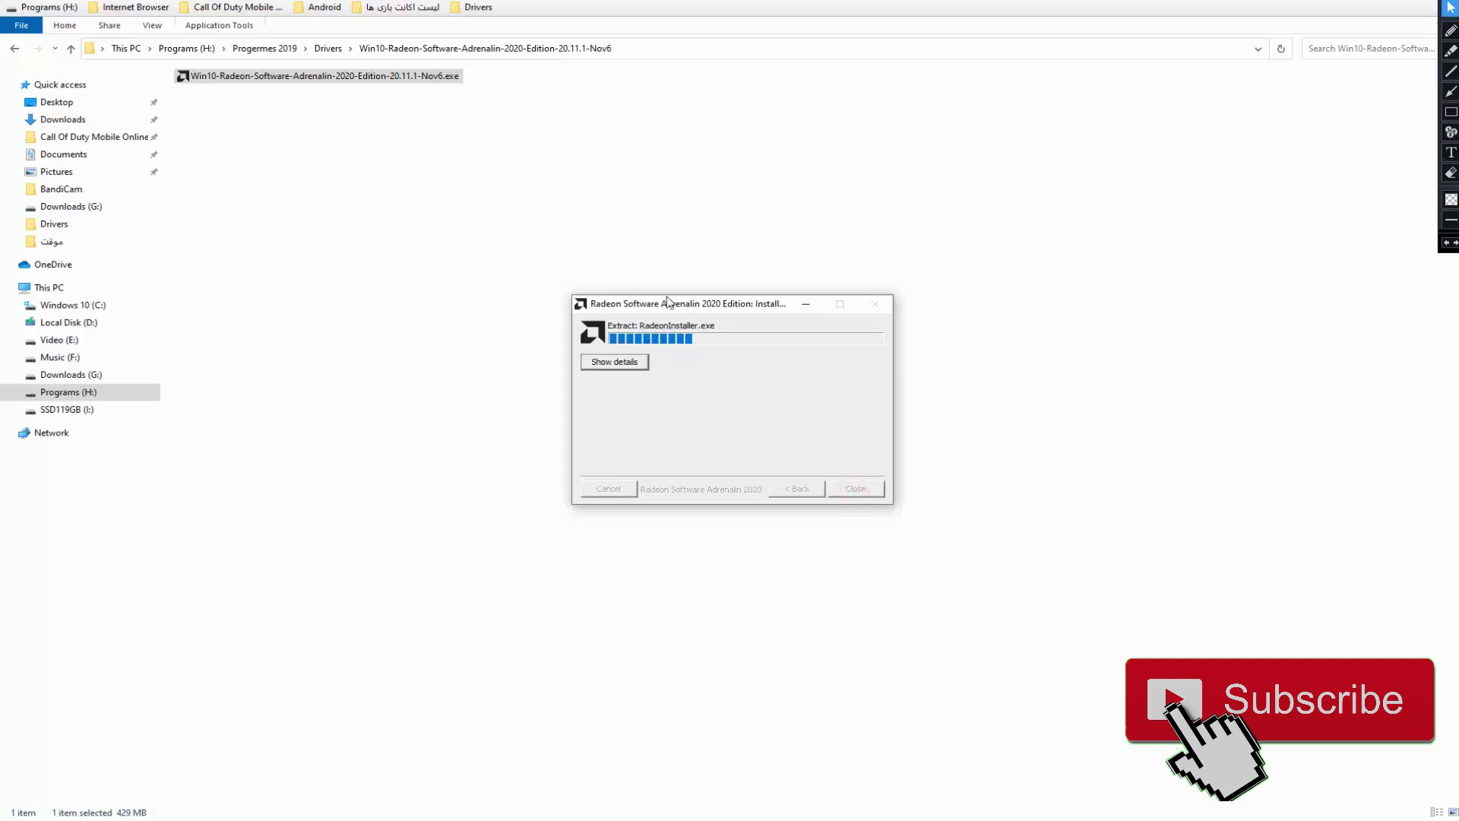
drag(658, 313, 541, 228)
click(524, 278)
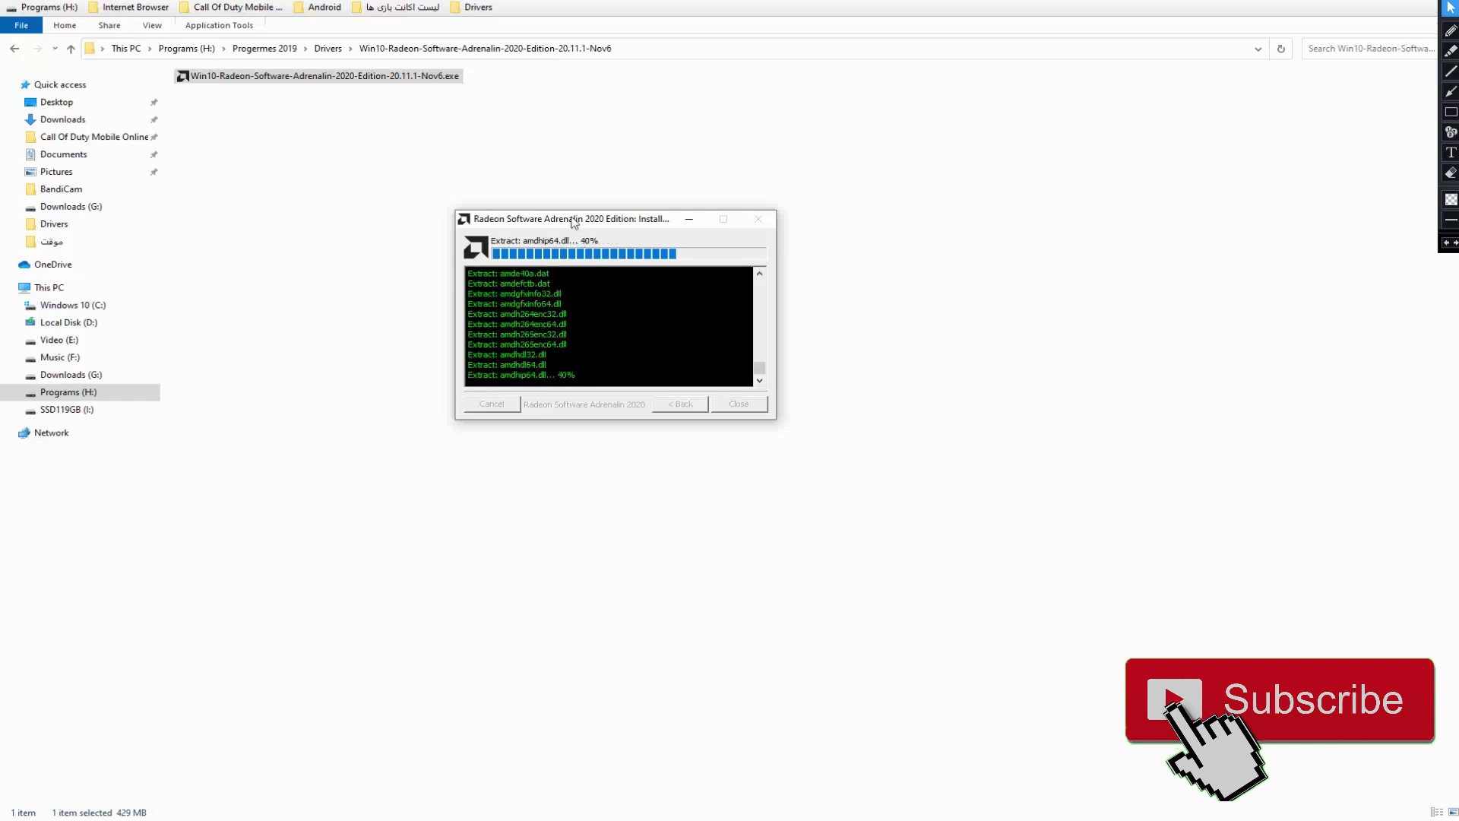
Open Radeon Software from the AMD tray icon to check the installed driver version 21.10.4.
drag(574, 222, 575, 179)
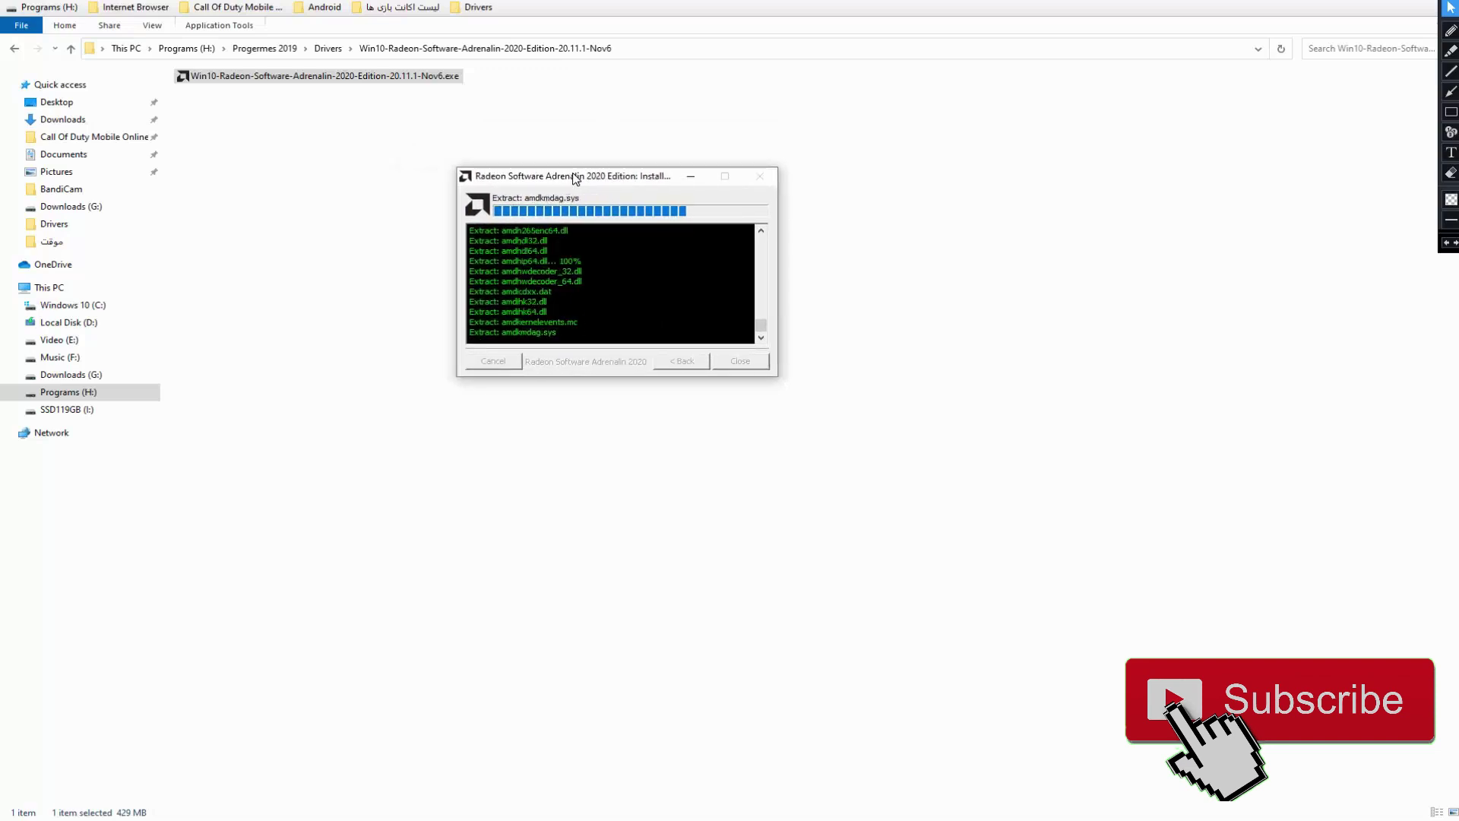
click(1238, 819)
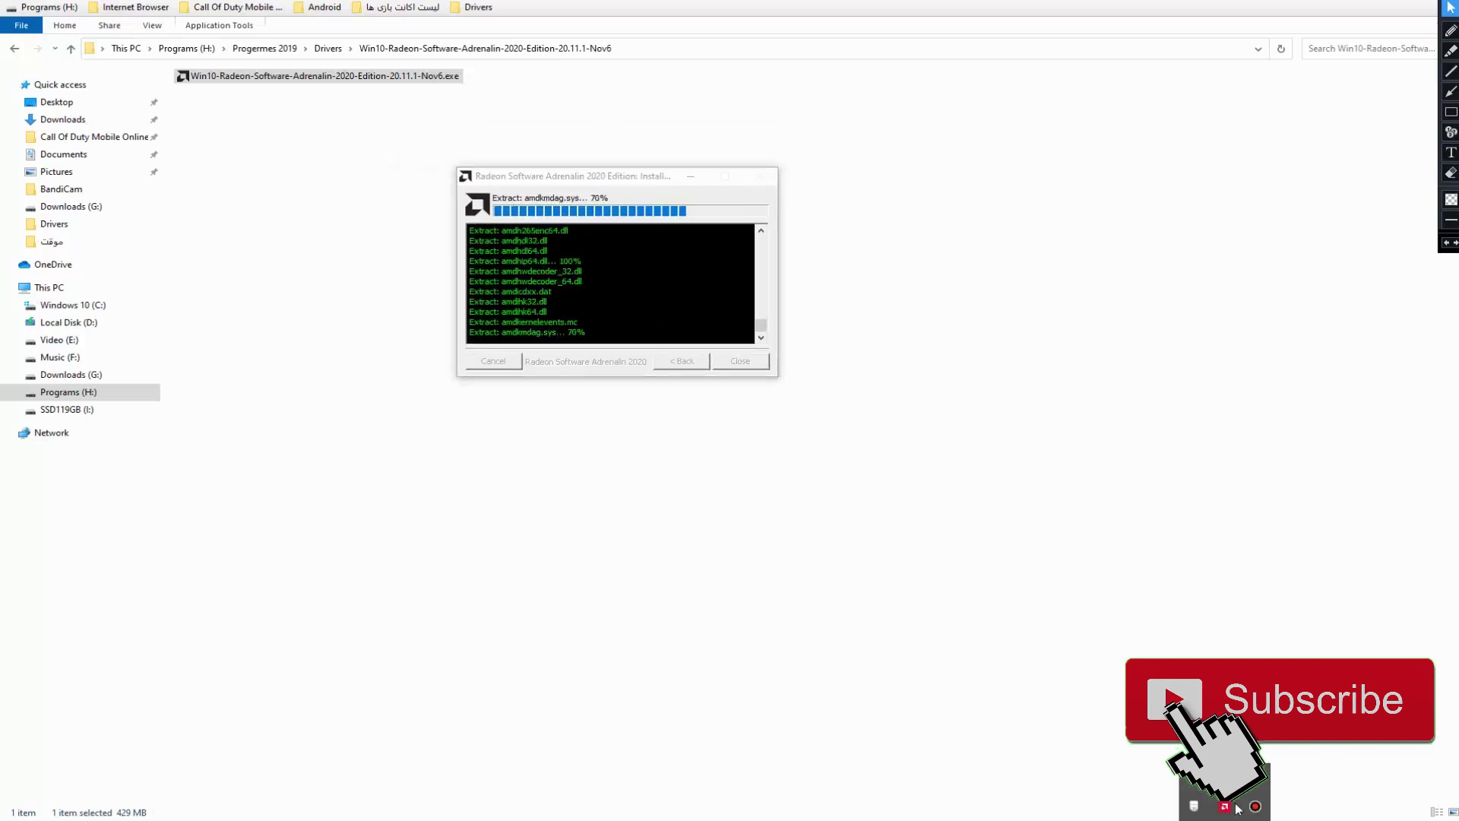
click(1227, 807)
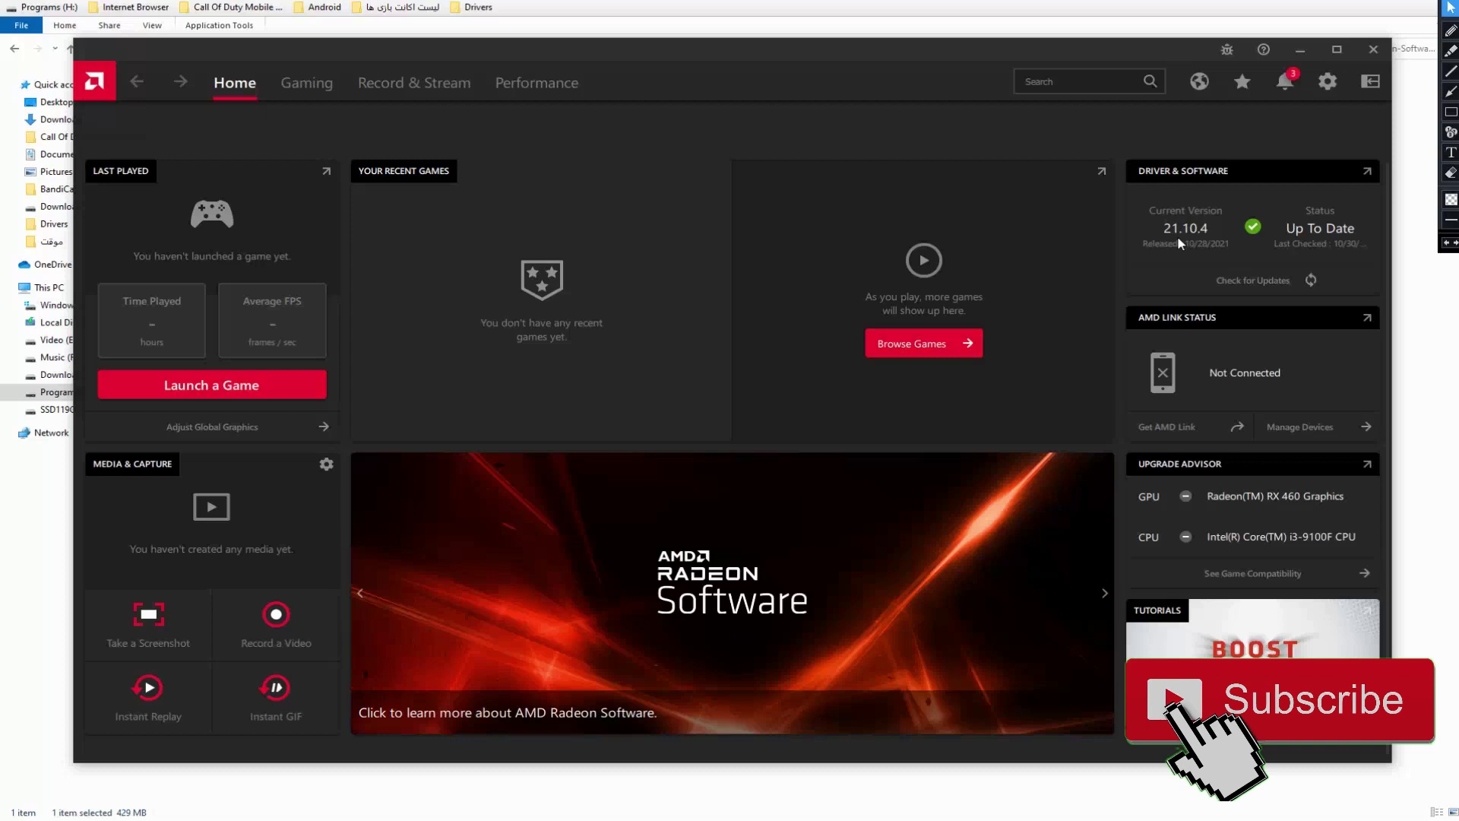
Close the Radeon Software dashboard and let the installer finish extracting to the 20.11.1 Downgrade offer.
click(1373, 49)
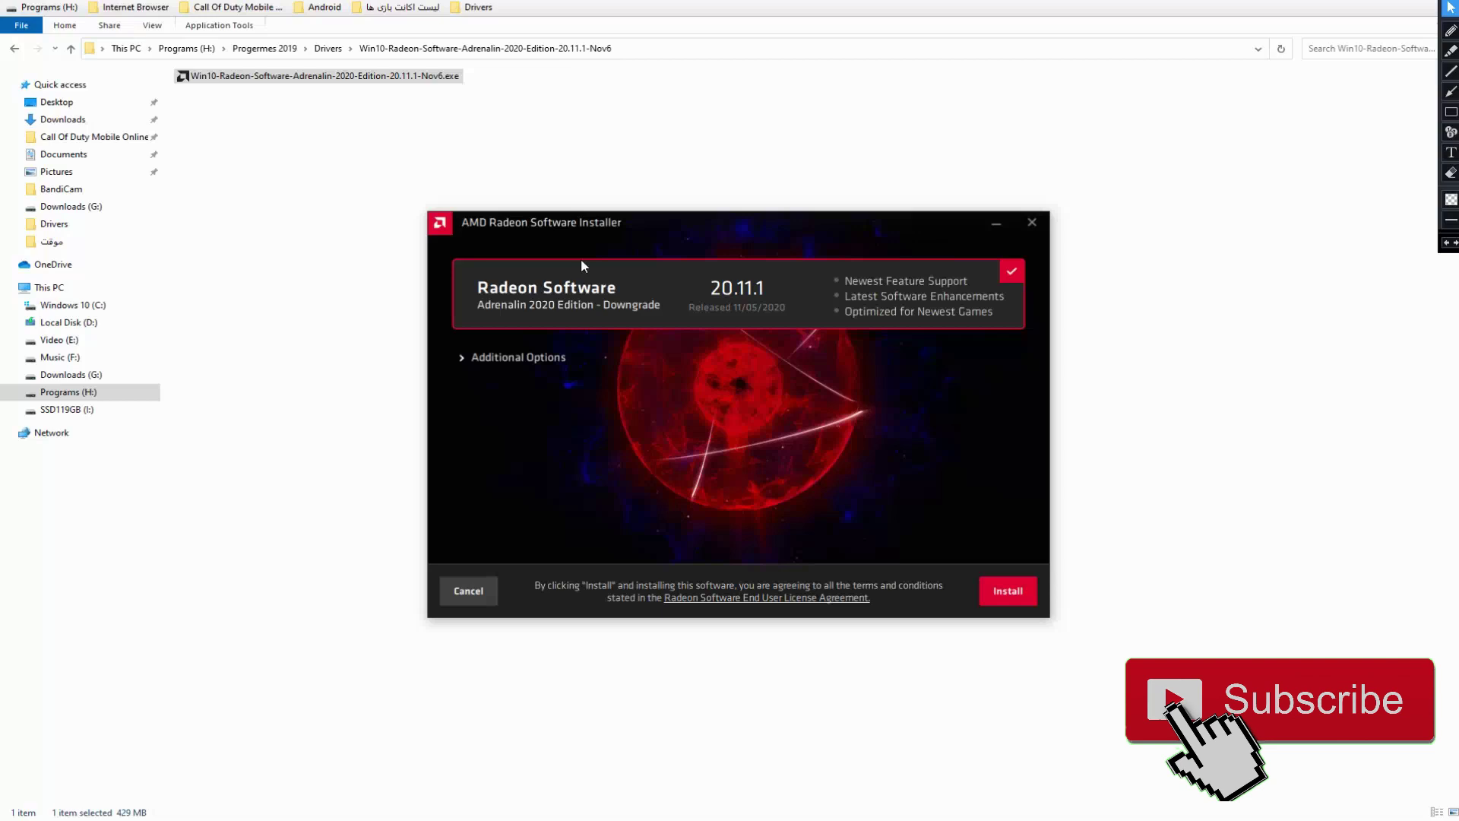
Tick Factory Reset (Optional) under Additional Options, then draw and erase red annotation marks.
click(471, 359)
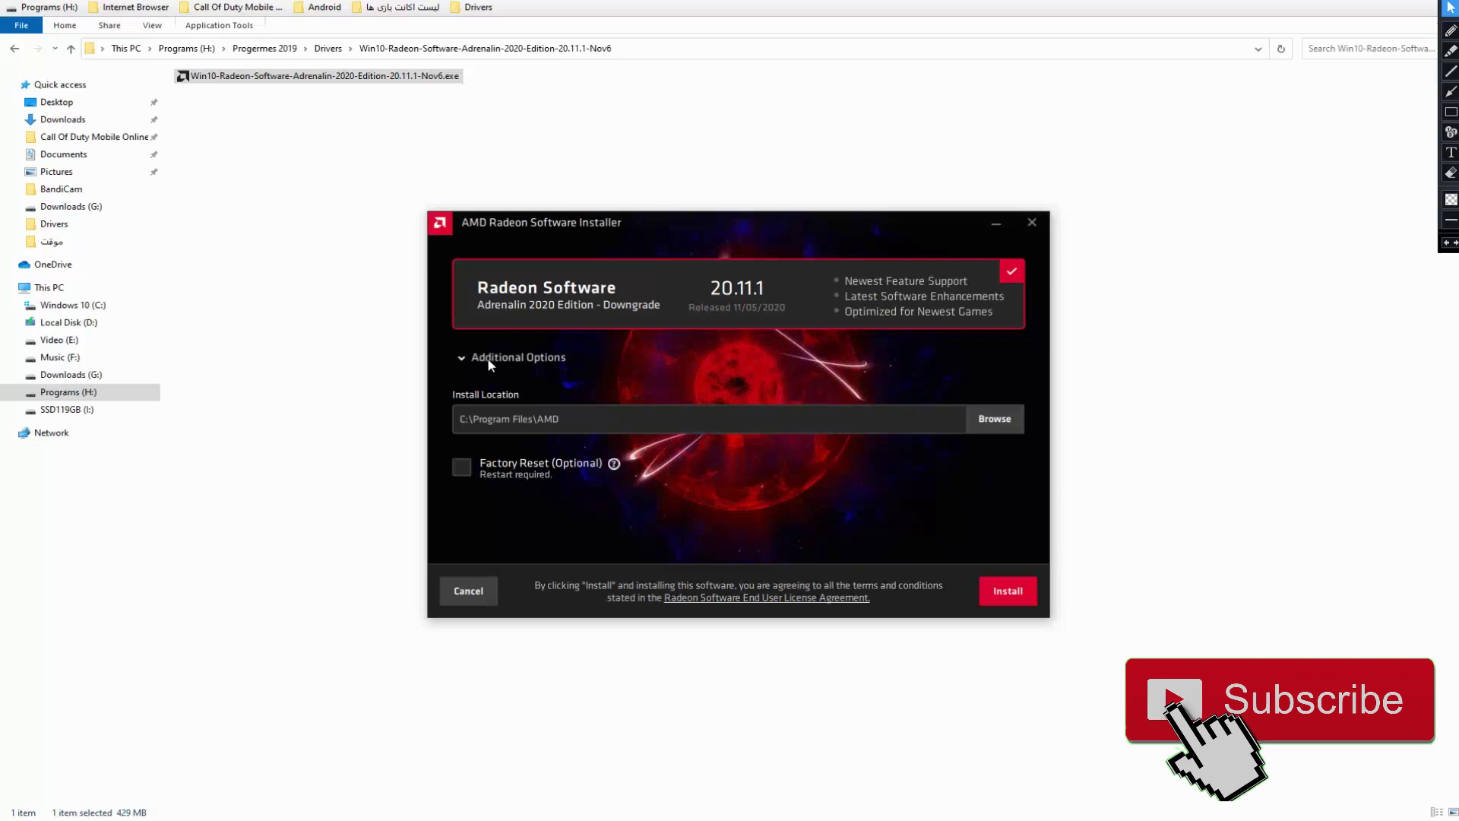
click(468, 471)
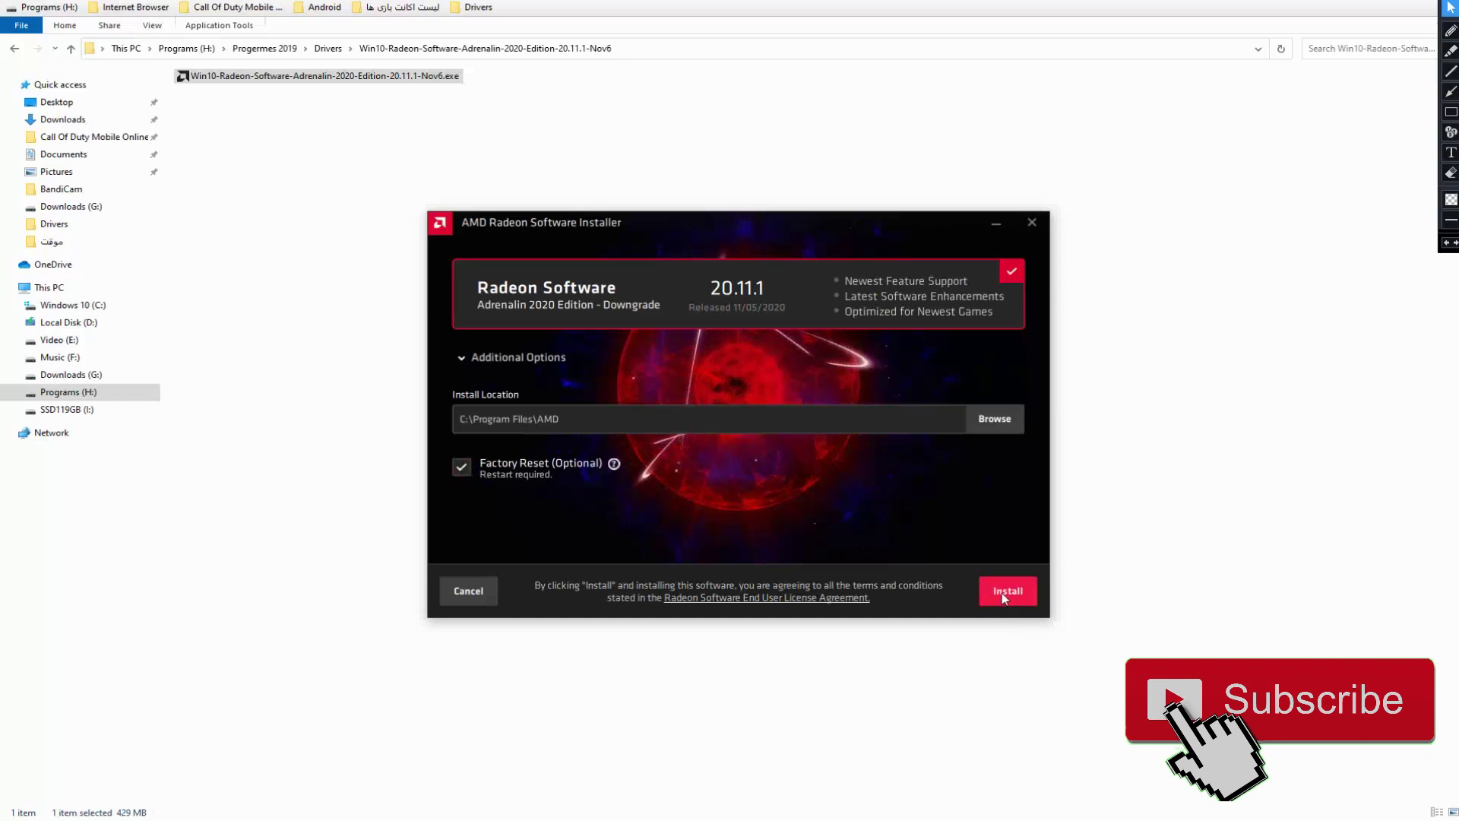
click(1450, 114)
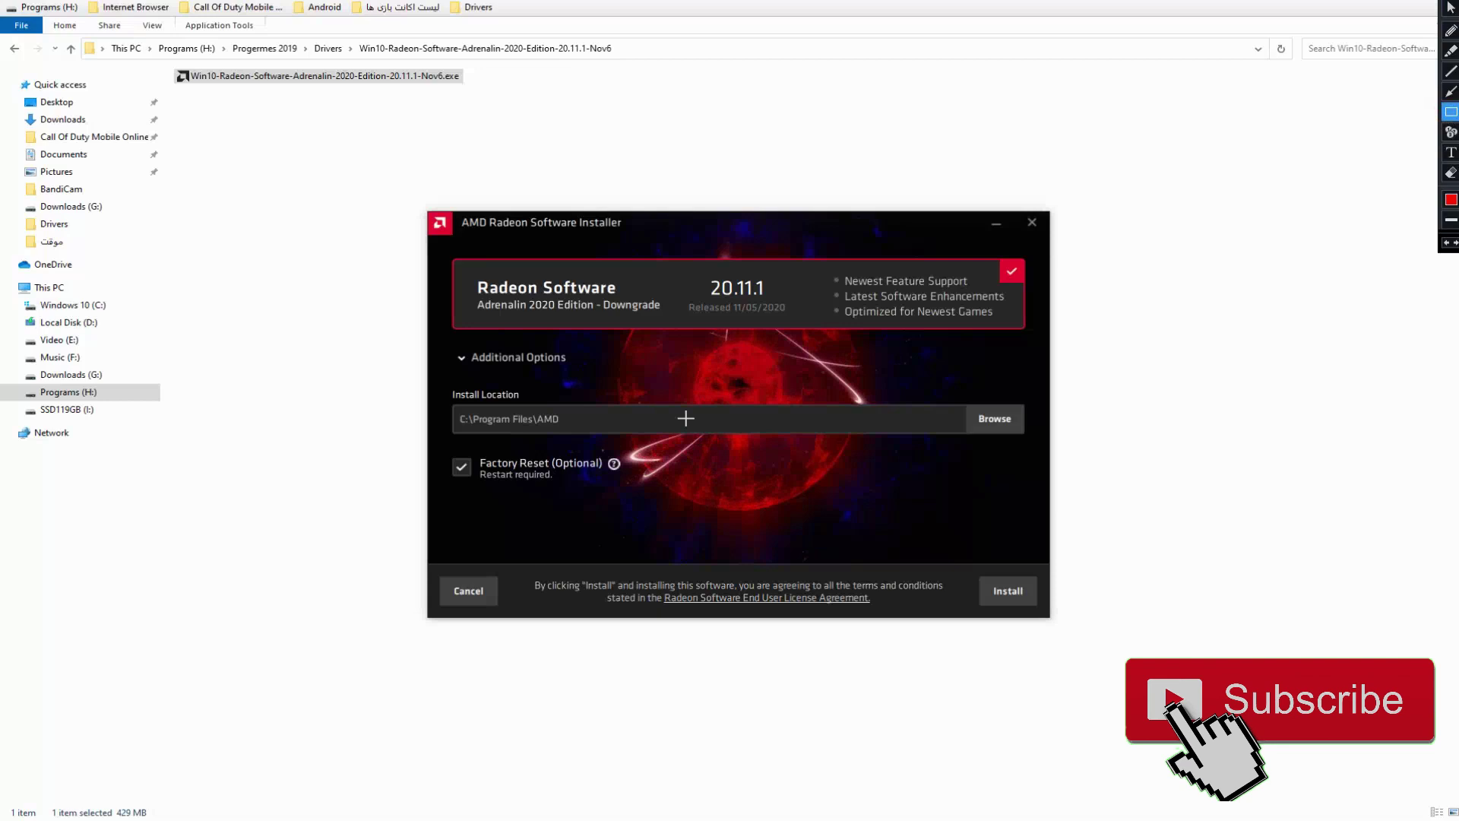
drag(527, 501, 433, 445)
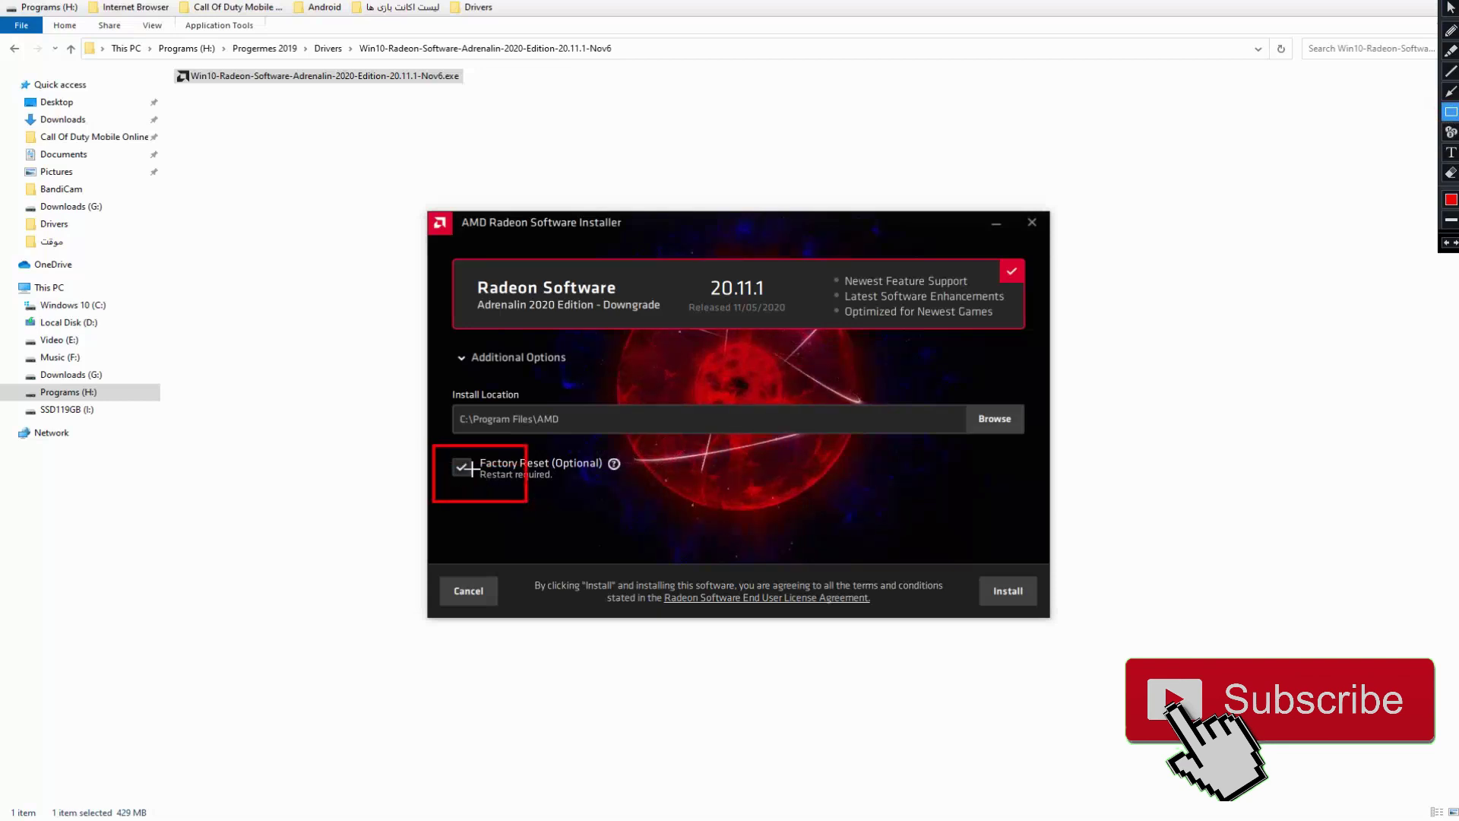
mouse_move(1049, 564)
mouse_down()
mouse_move(984, 612)
mouse_move(953, 615)
mouse_up()
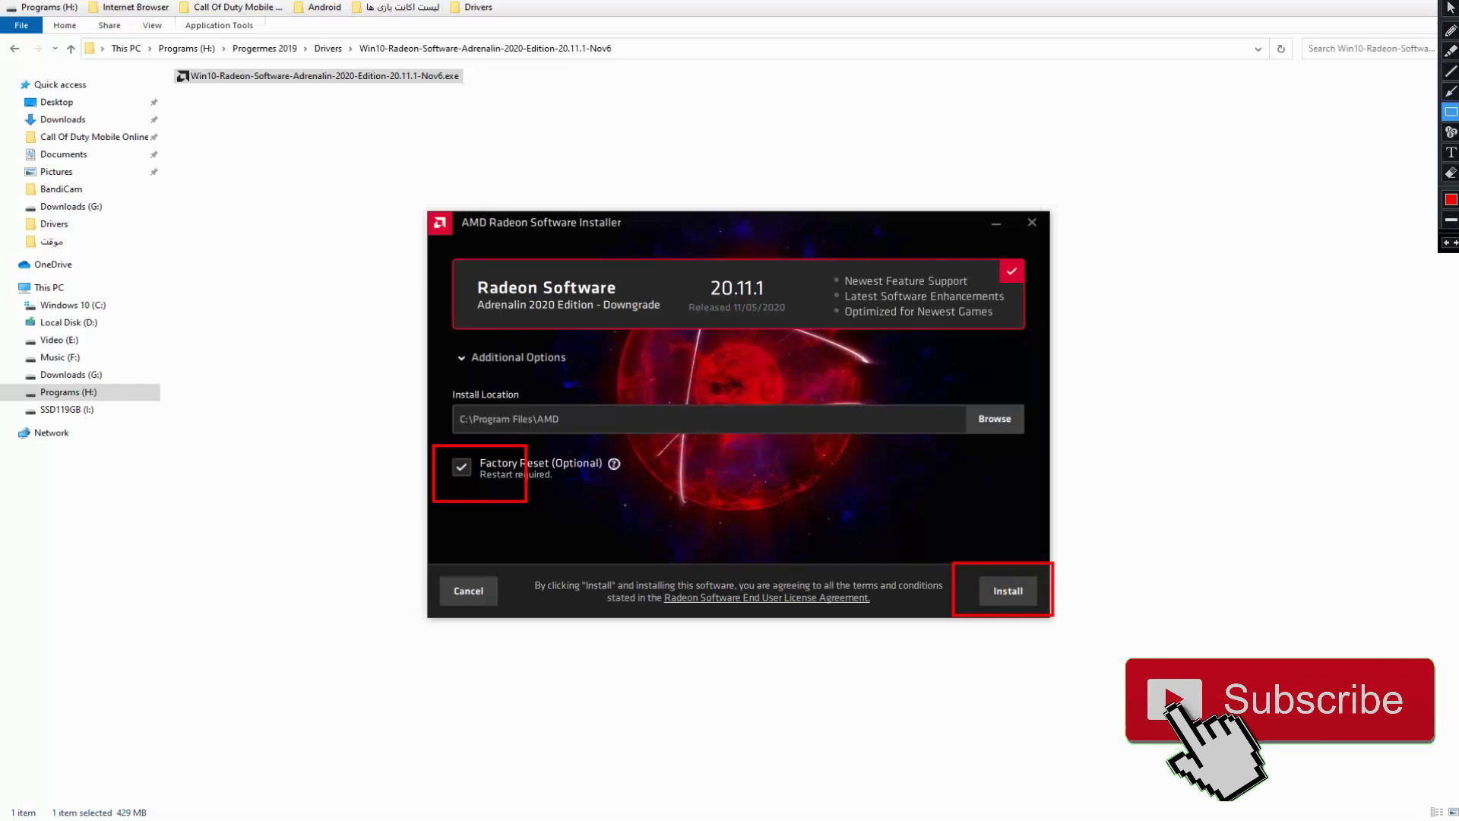
click(1451, 172)
mouse_move(1125, 321)
mouse_down()
mouse_move(847, 699)
mouse_move(398, 700)
mouse_up()
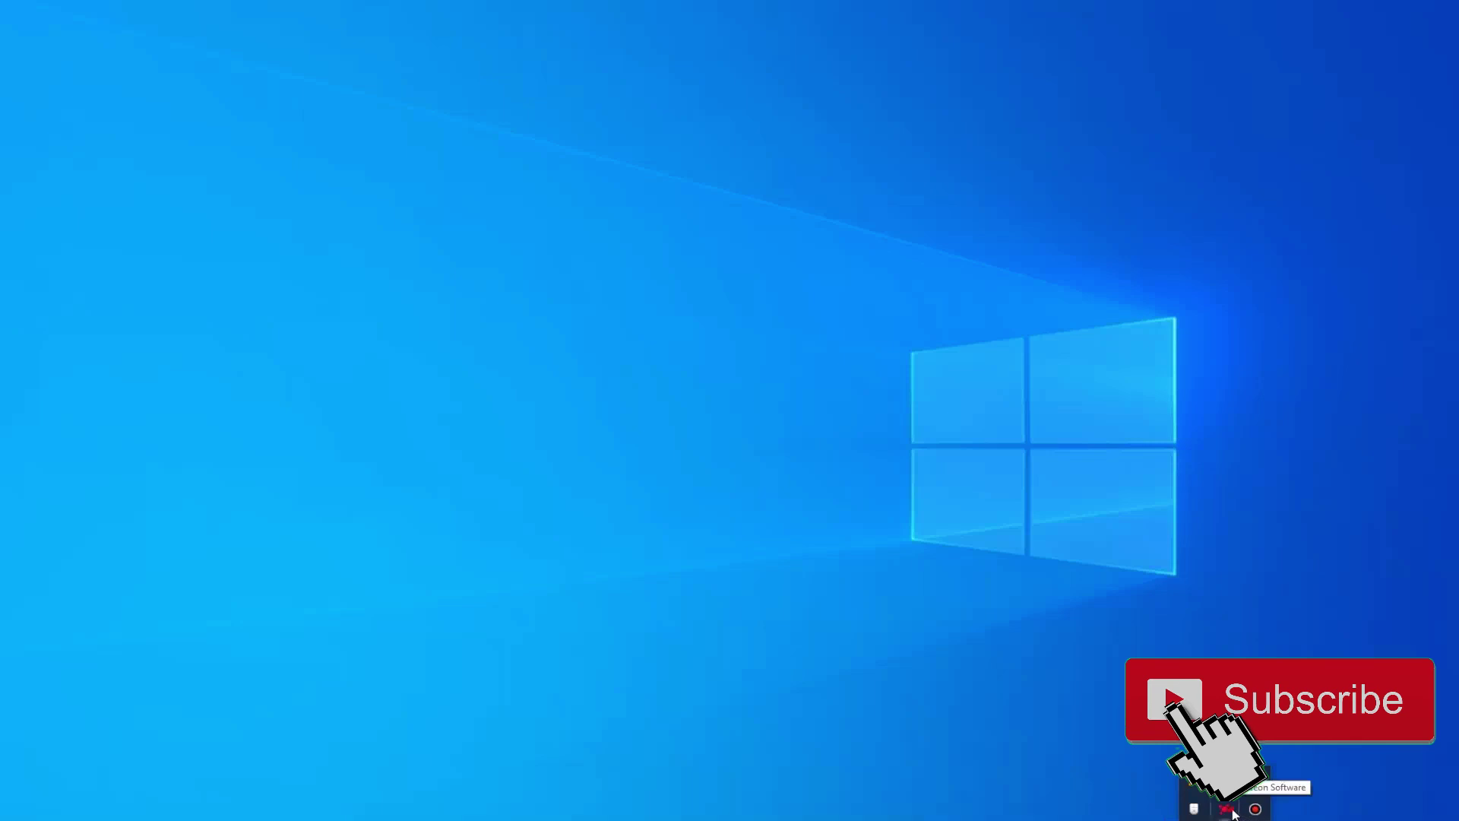
click(1223, 810)
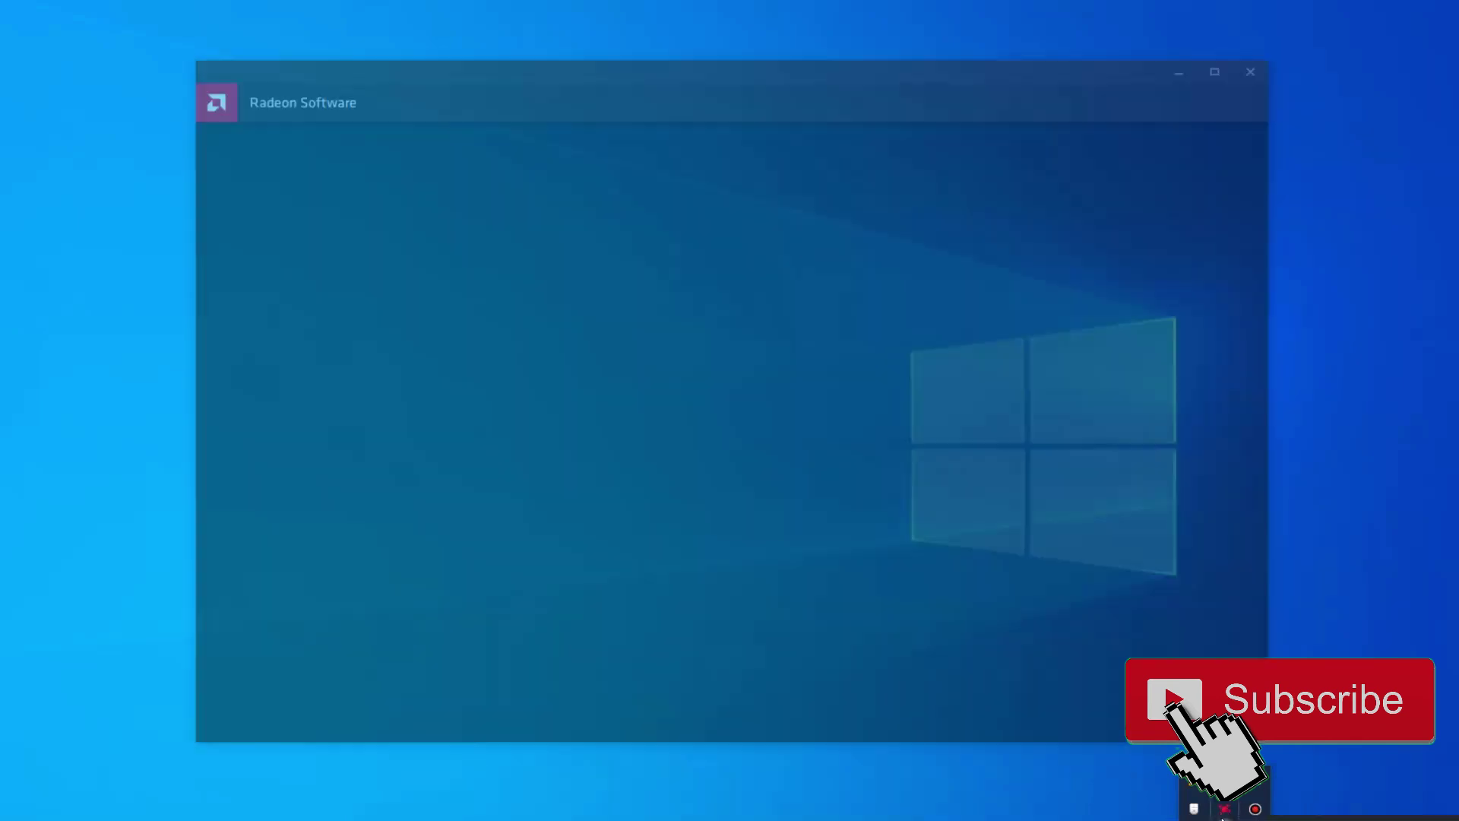
click(741, 628)
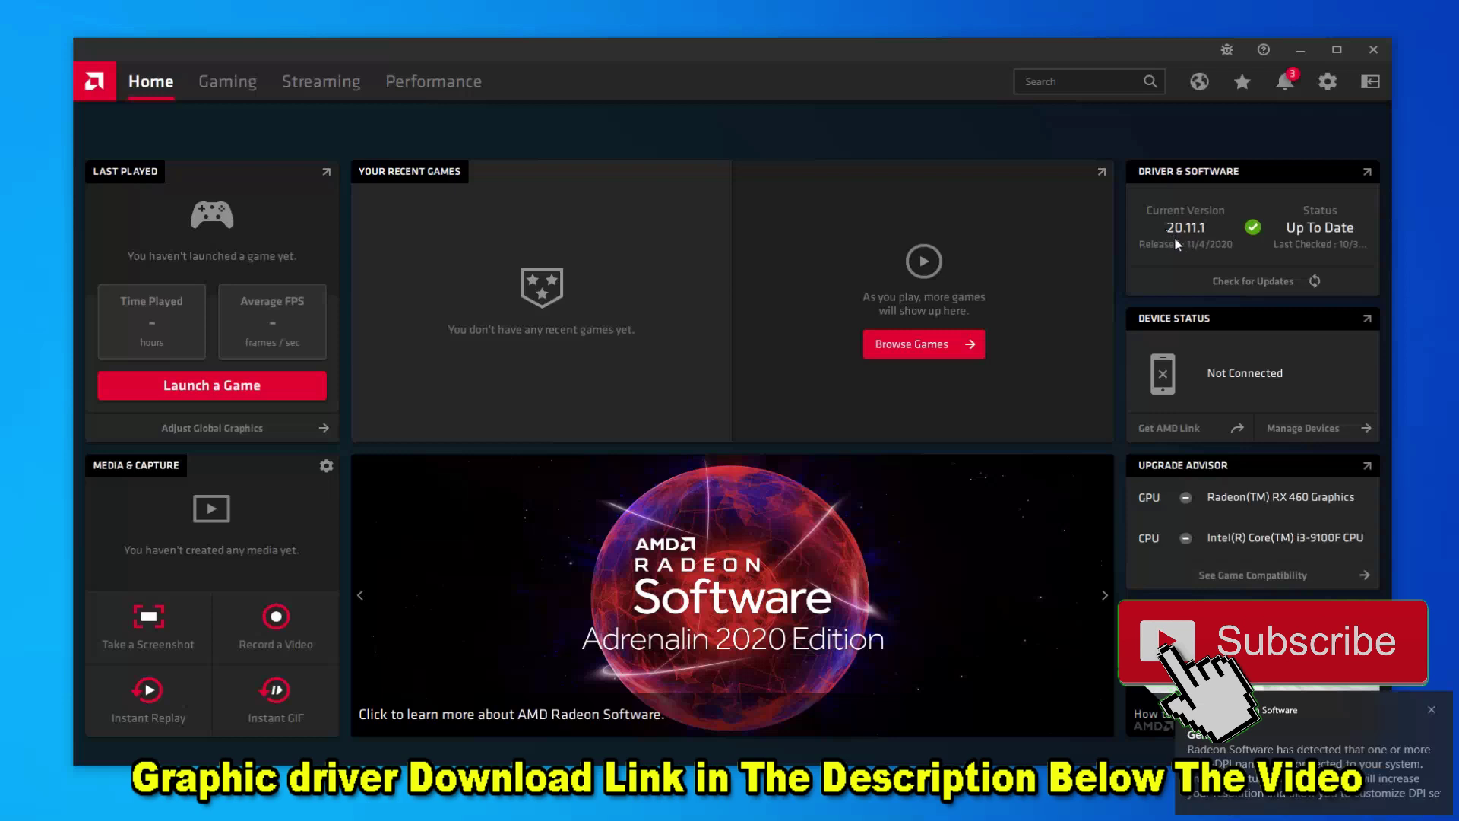
click(1373, 51)
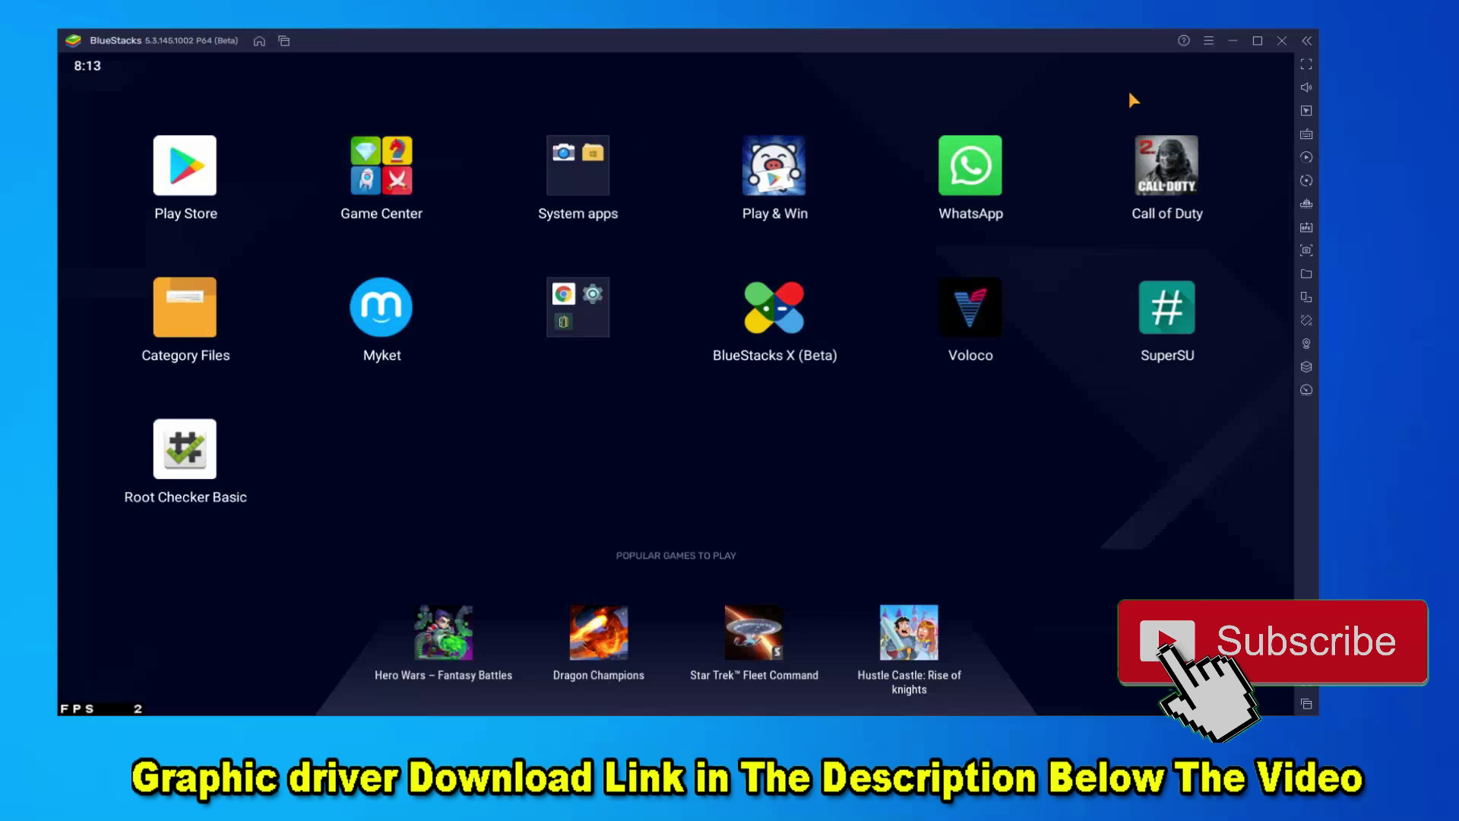
Launch Call of Duty Mobile from the BlueStacks home screen.
click(1144, 179)
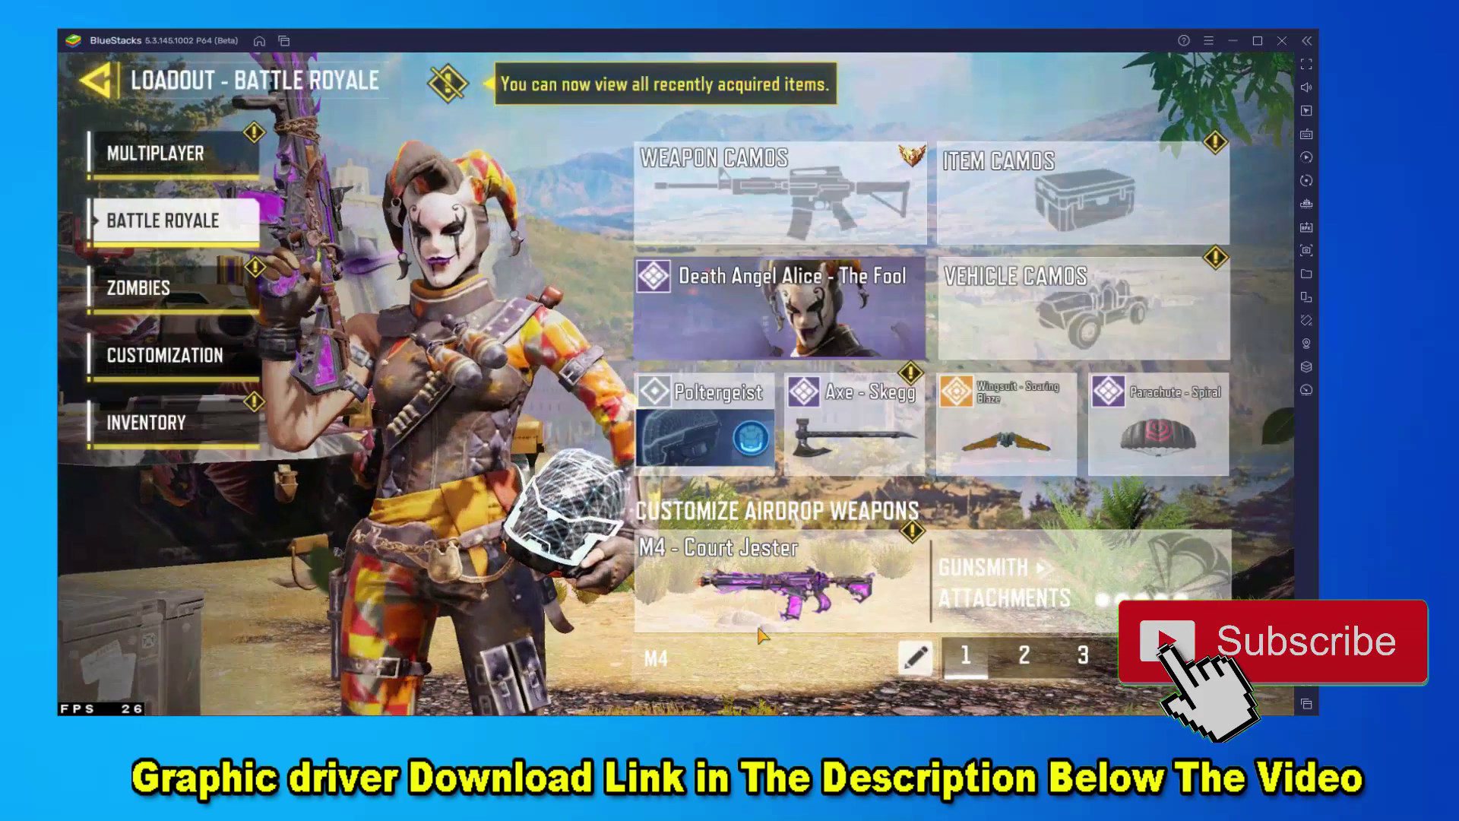
Open the Poltergeist class, preview Medic, then go back twice to the BR Matchmaking lobby.
click(682, 423)
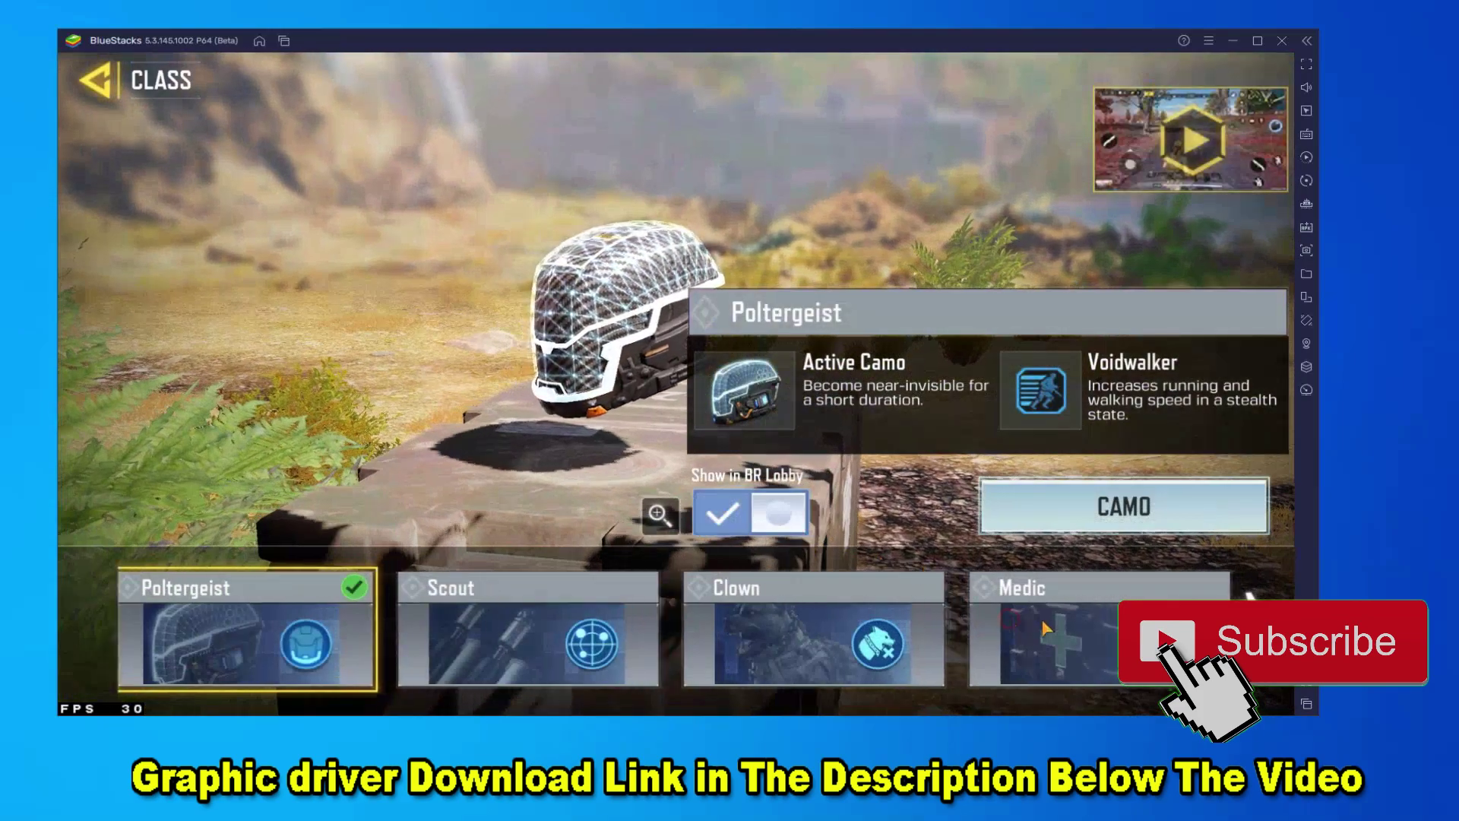
click(1044, 625)
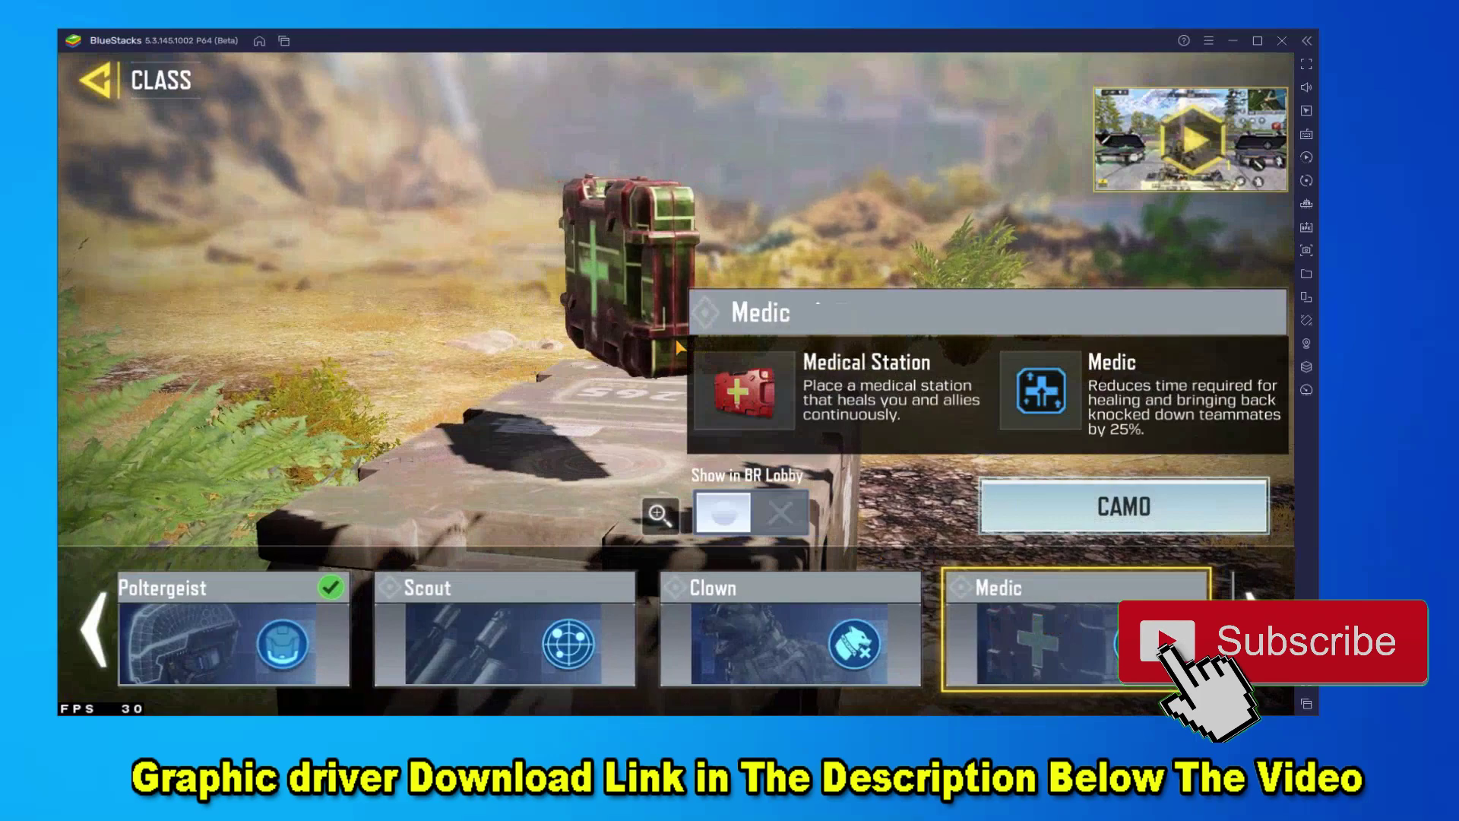
click(144, 82)
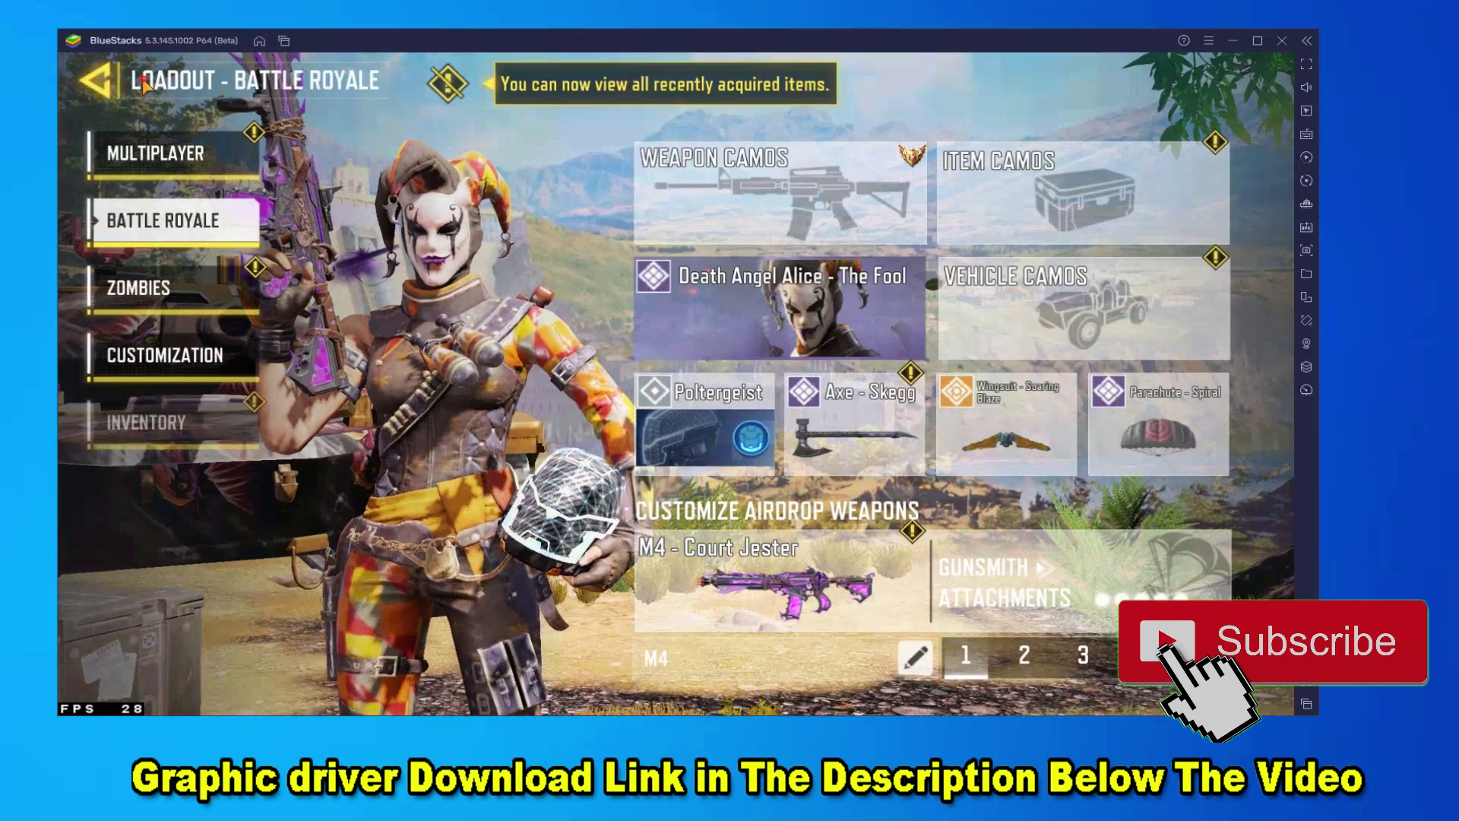
click(144, 82)
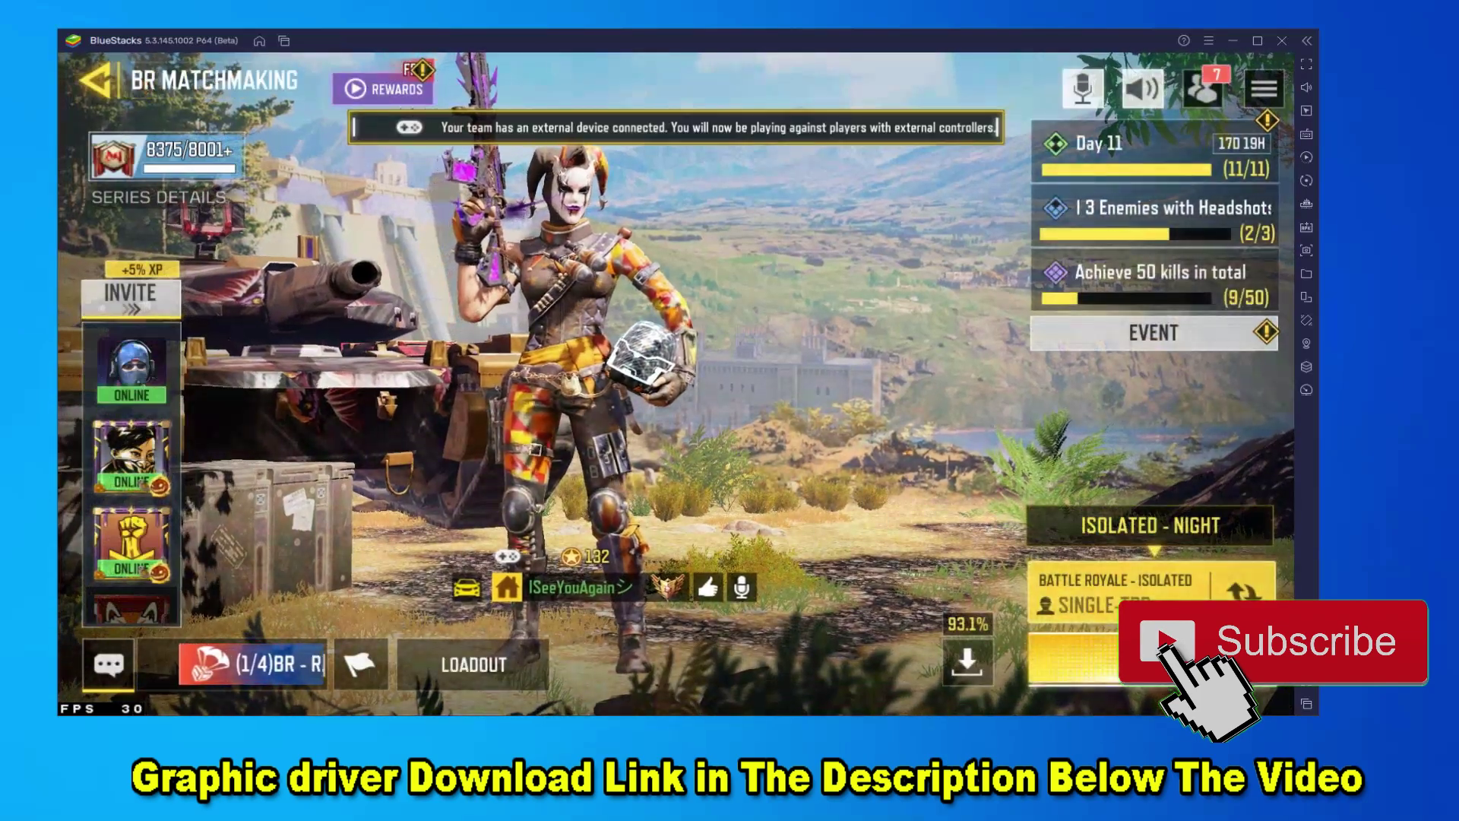
Cancel the first search, confirm Battle Royale - Isolated squad TPP, and restart matchmaking.
click(1185, 658)
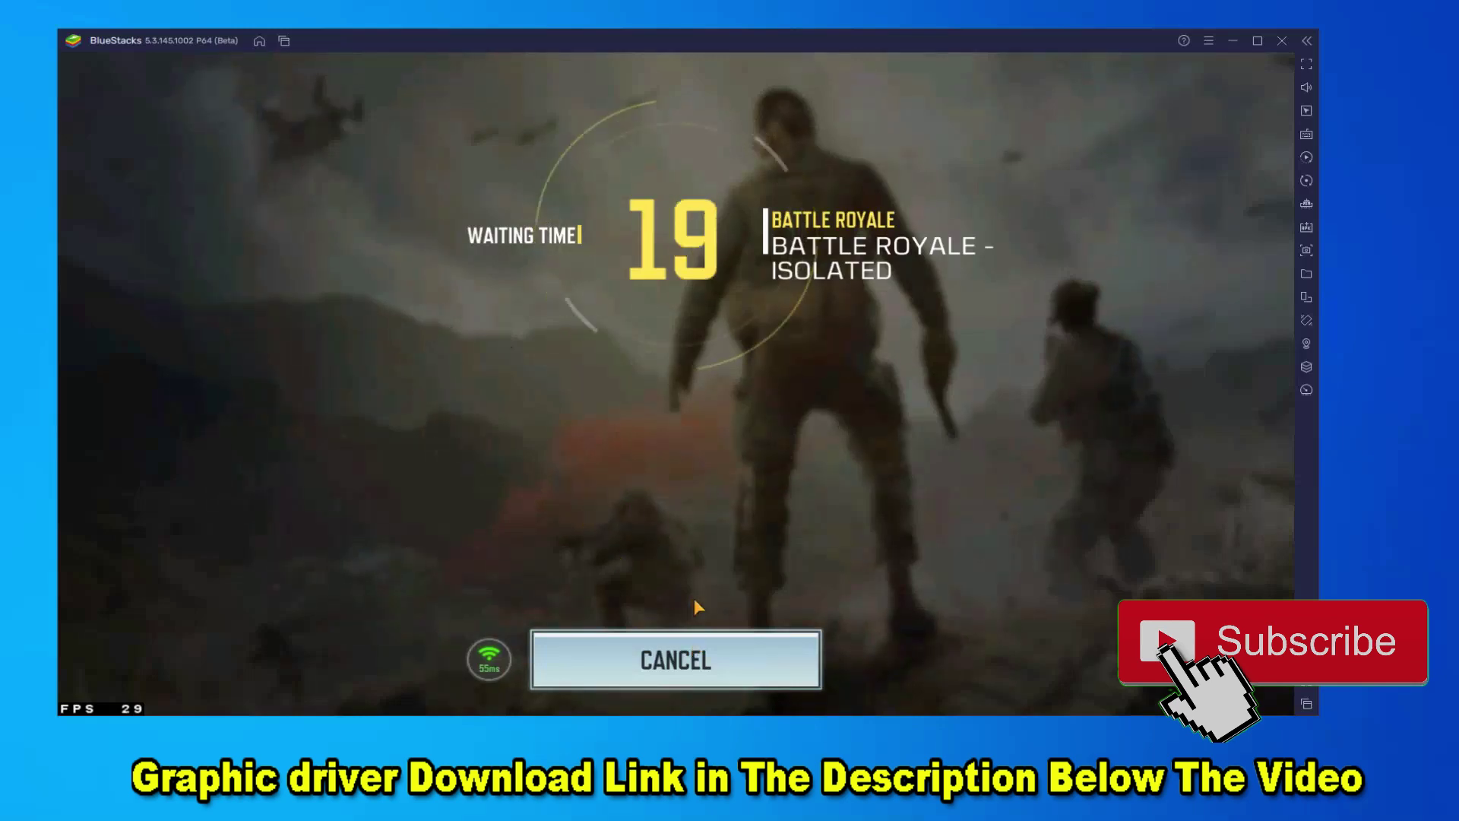
click(704, 644)
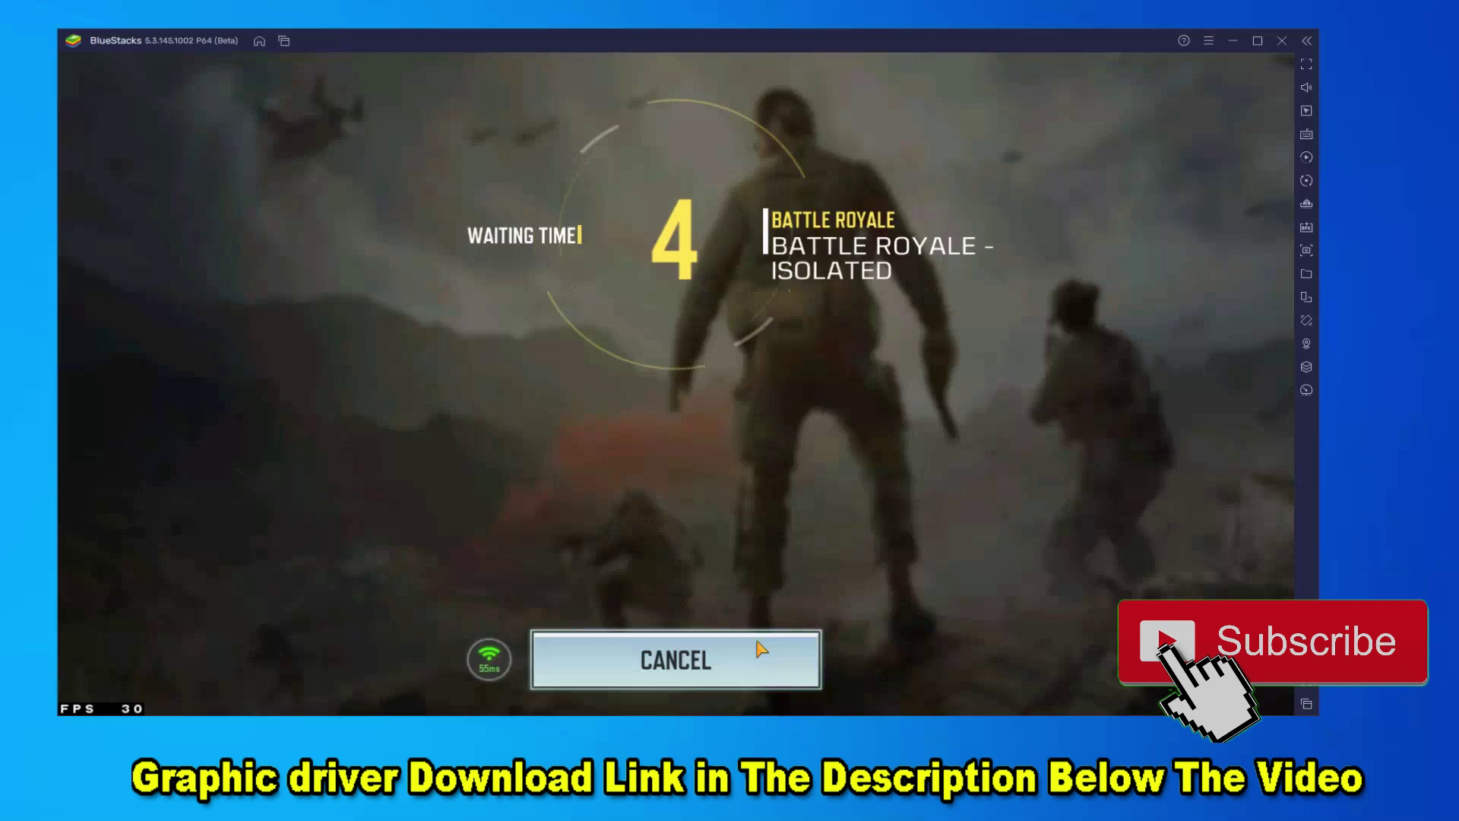
click(731, 662)
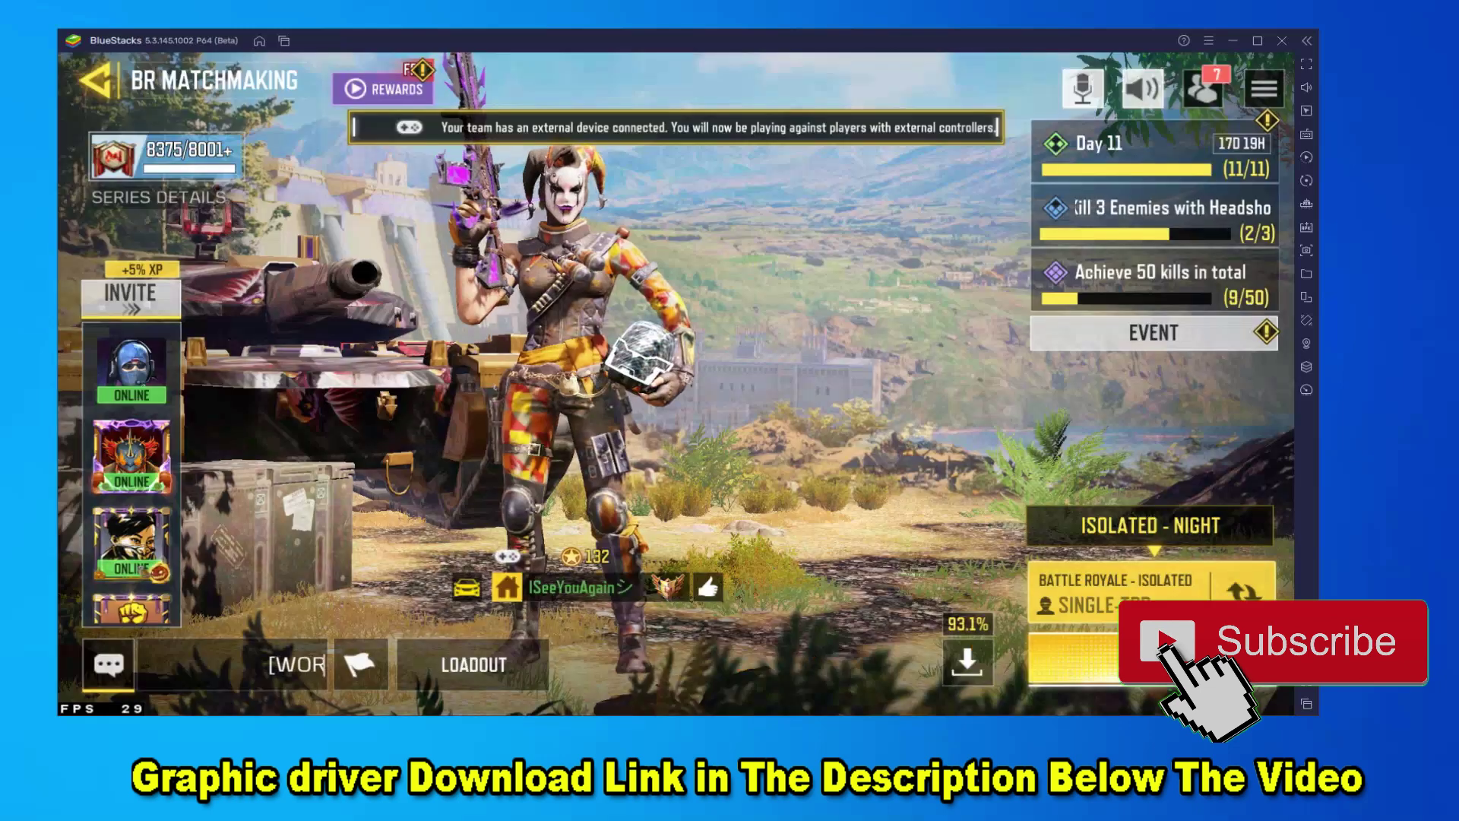
click(1098, 593)
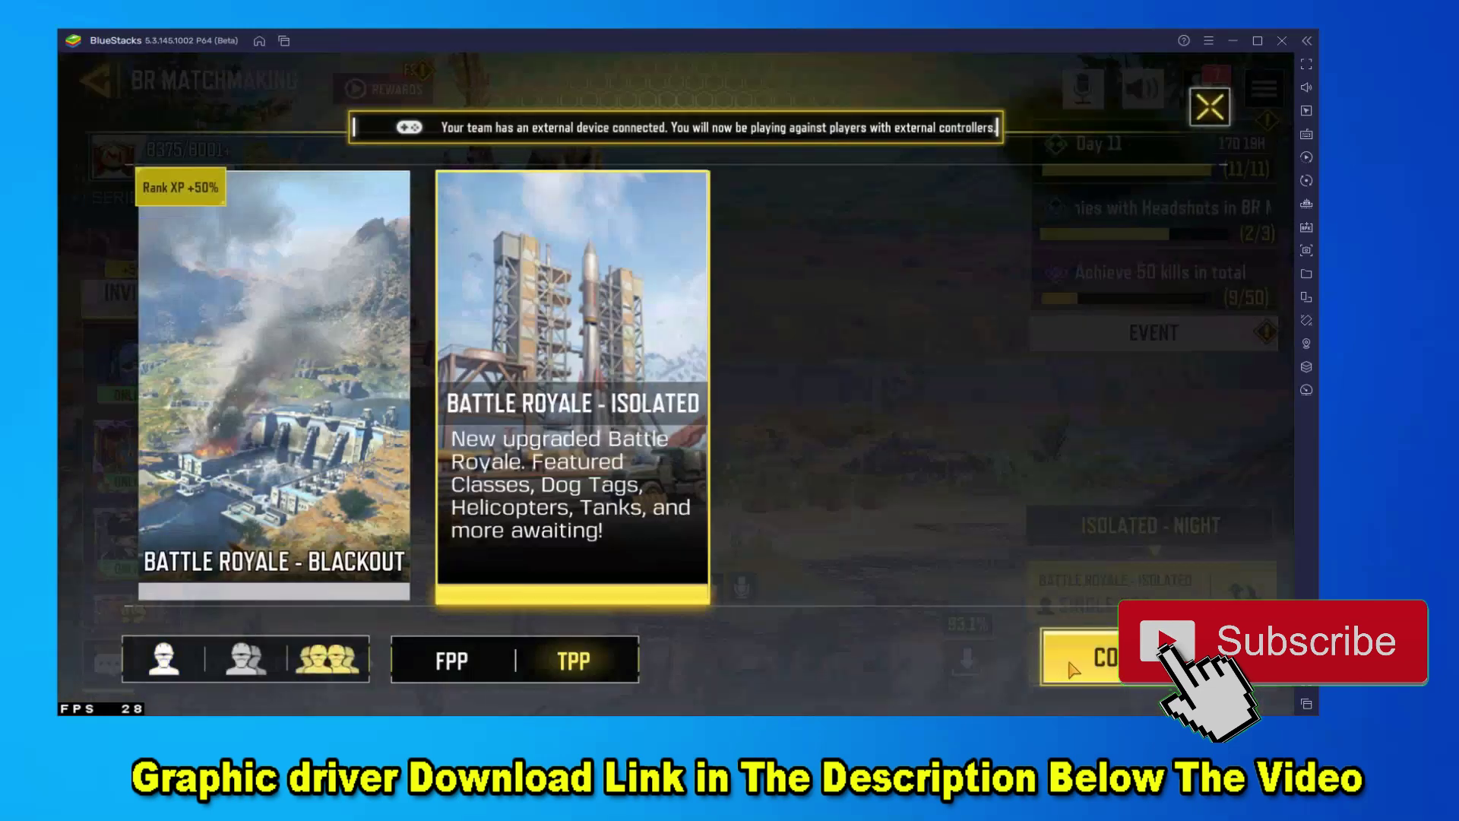
click(1073, 669)
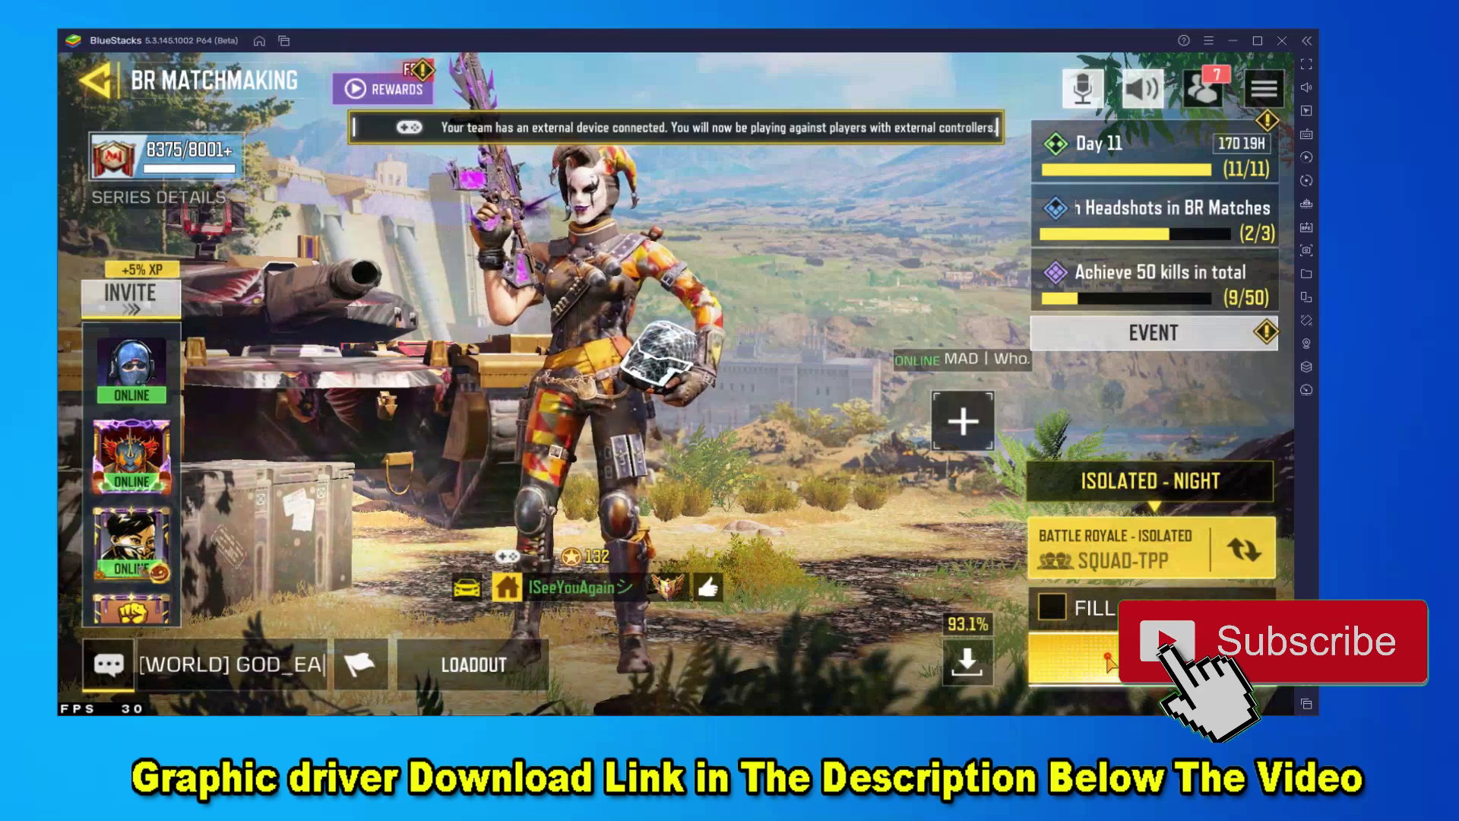
click(1109, 661)
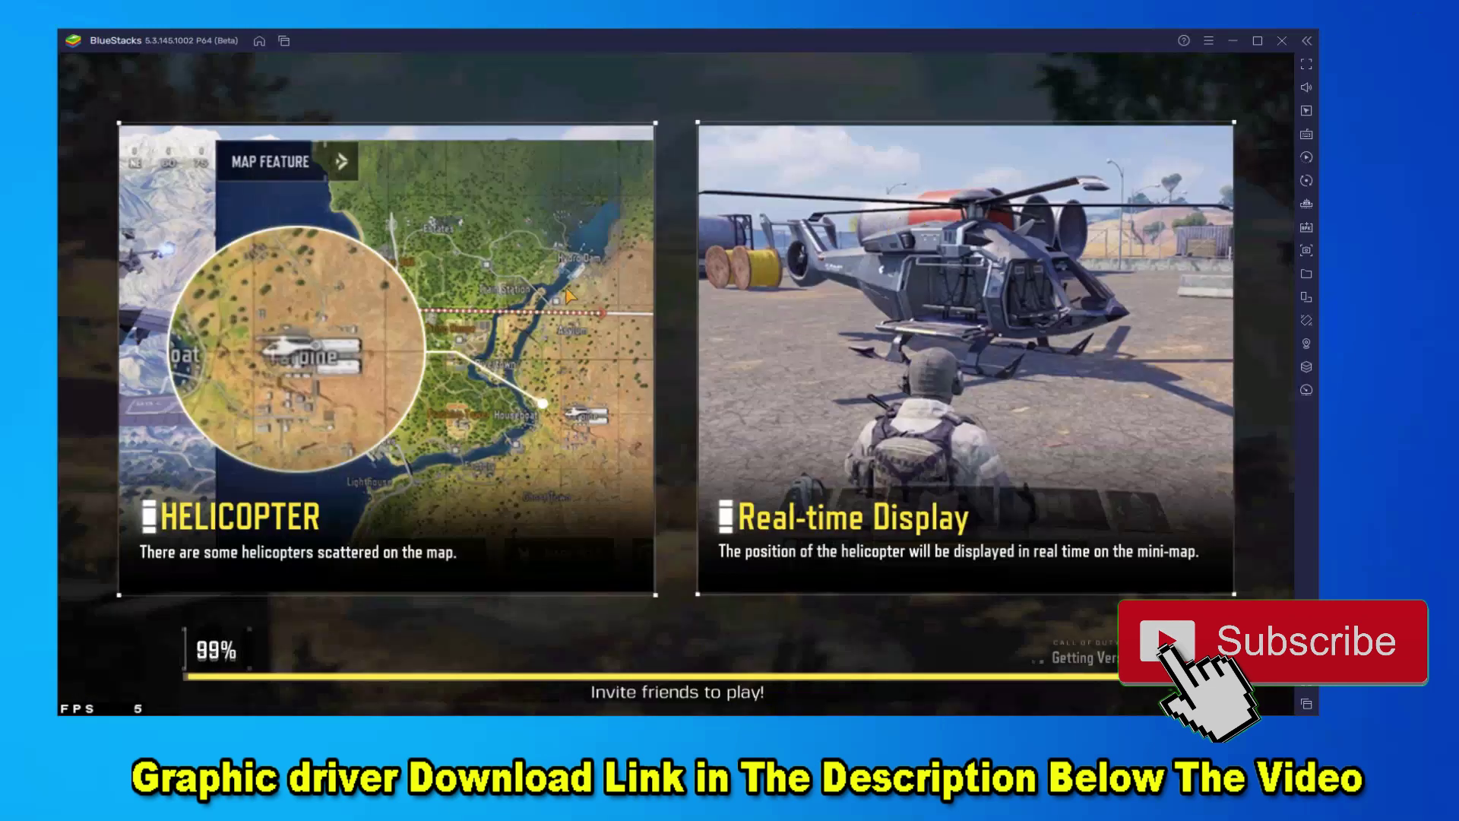
Put BlueStacks in full screen to check the Isolated match near Sakura renders correctly.
click(1257, 41)
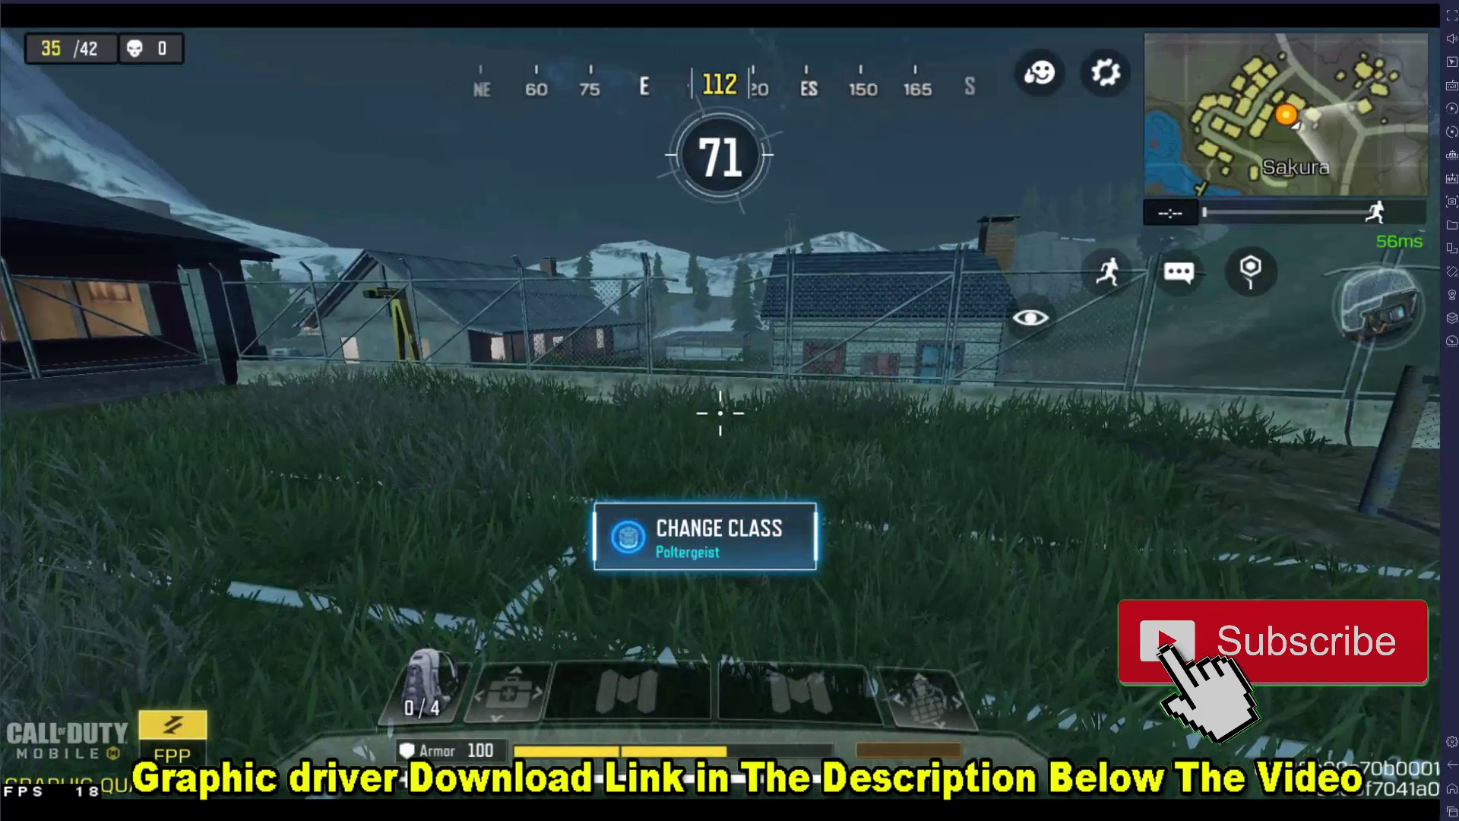